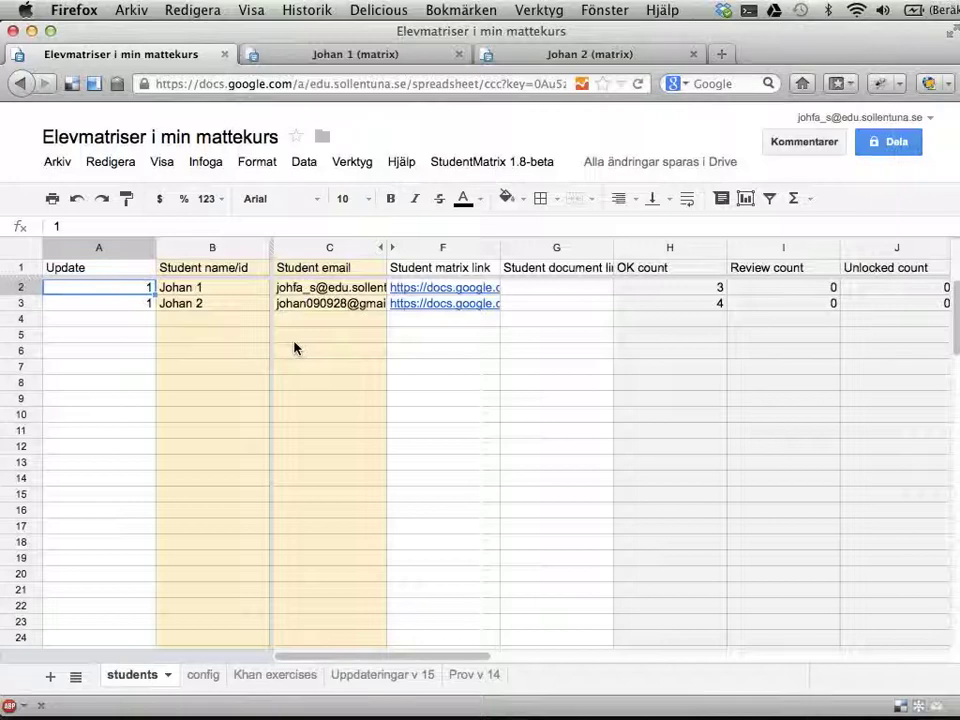
# Step: Examine the update flag reset setting on the config sheet and both students' Update flags on the students sheet
pyautogui.click(204, 676)
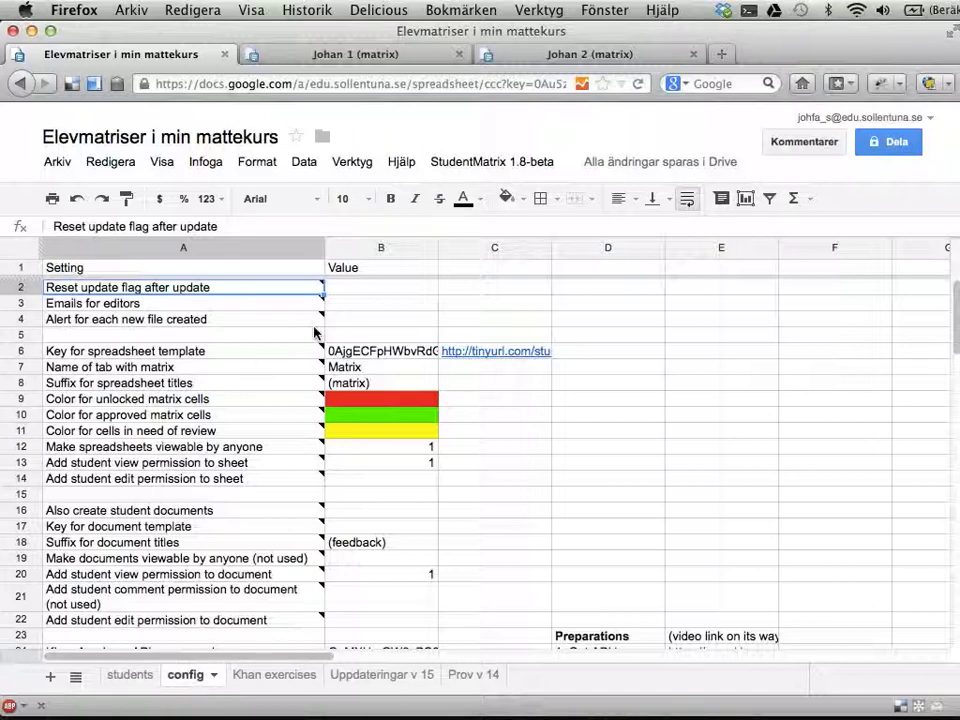
pyautogui.click(354, 291)
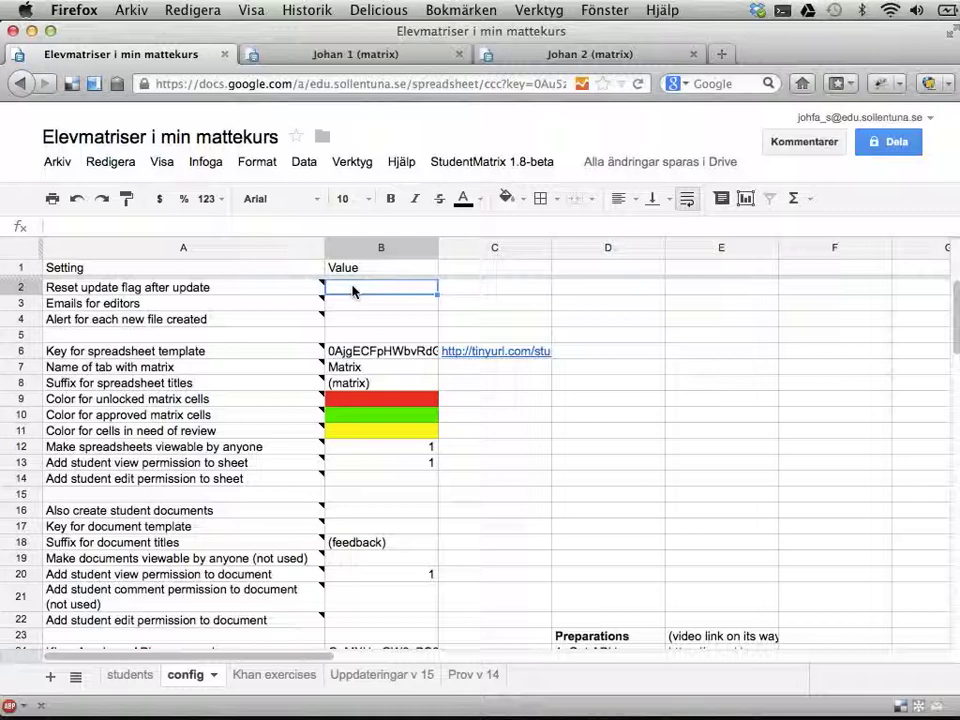
pyautogui.click(124, 676)
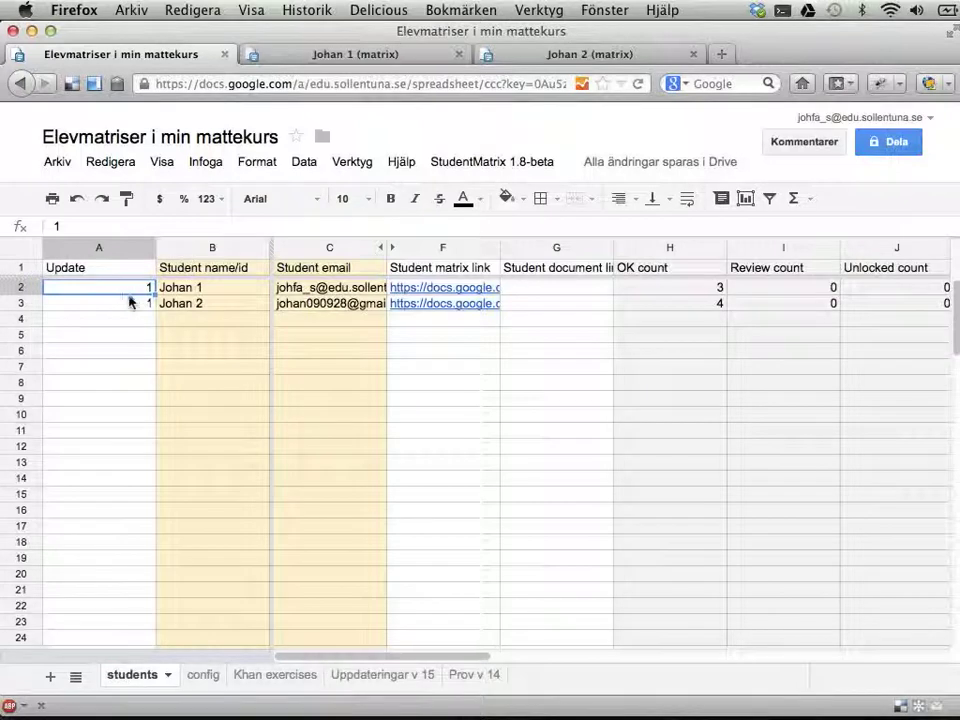
pyautogui.moveTo(124, 292); pyautogui.dragTo(122, 306)
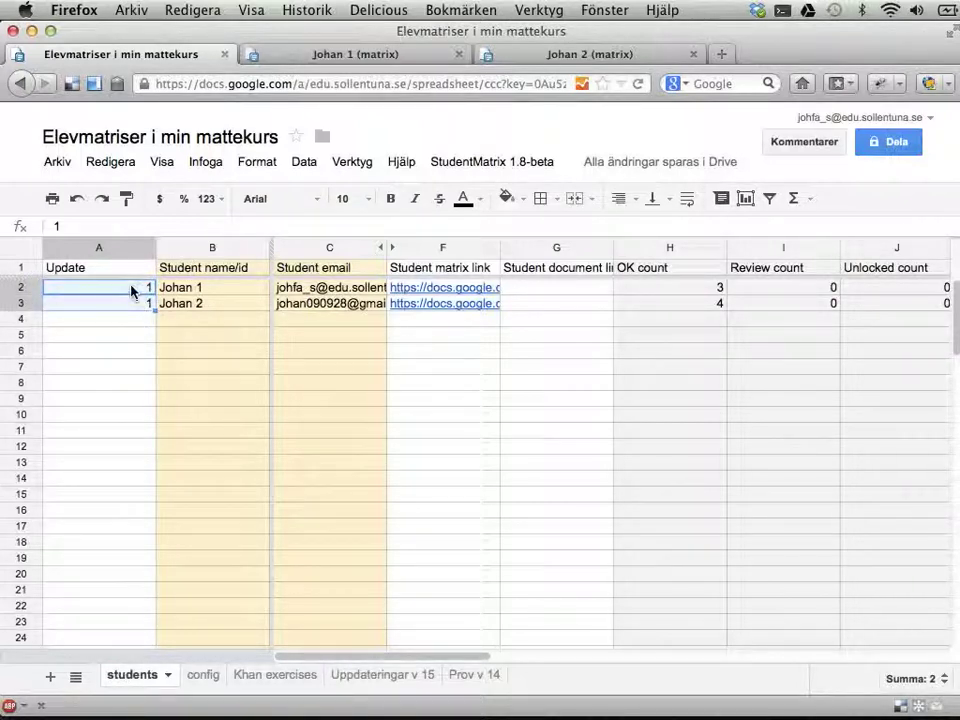
# Step: Set "Reset update flag after update" to 1 in the config sheet and revisit the students' Update flags
pyautogui.click(203, 675)
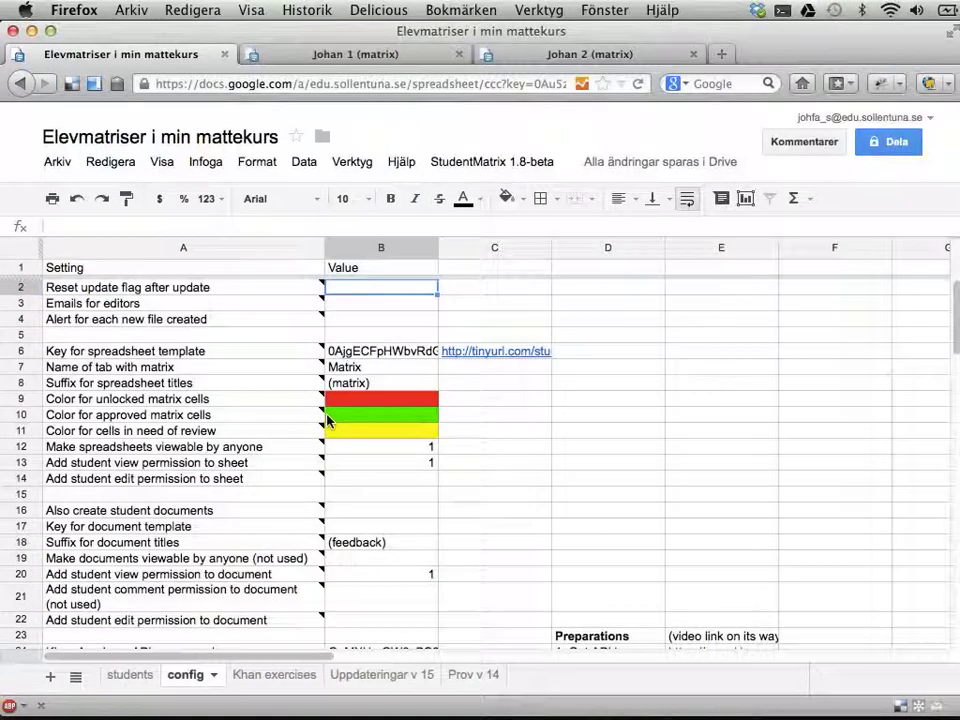
pyautogui.write('1')
pyautogui.press('Return')
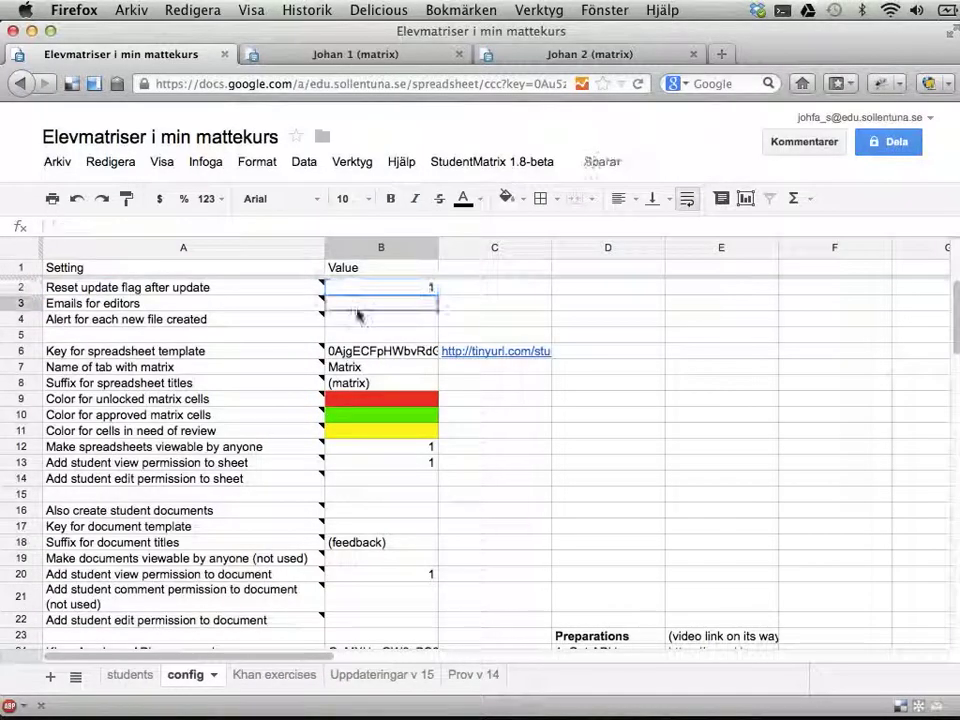
pyautogui.click(127, 677)
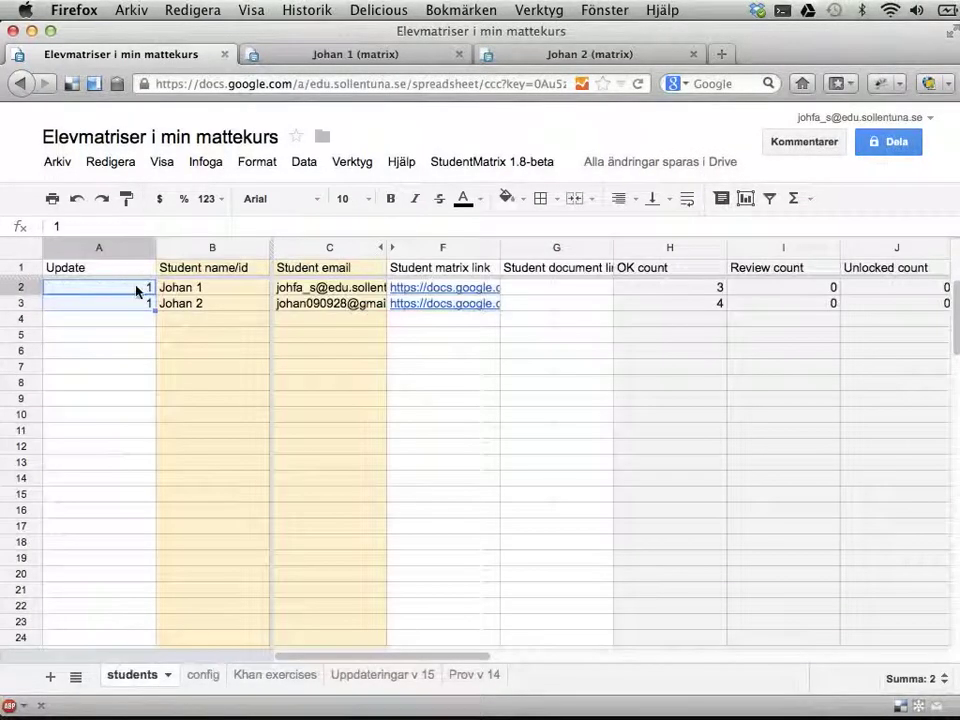
pyautogui.click(100, 289)
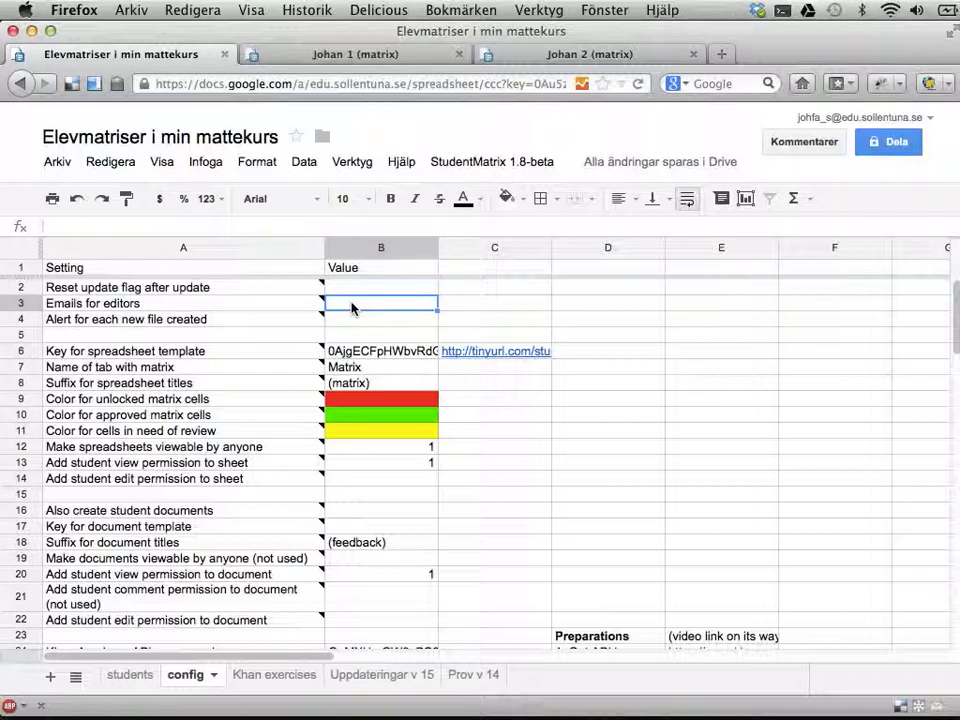
# Step: Review the new-file alert, spreadsheet template key and matrix tab name settings in the config sheet, with a look at the student list
pyautogui.press('Down')
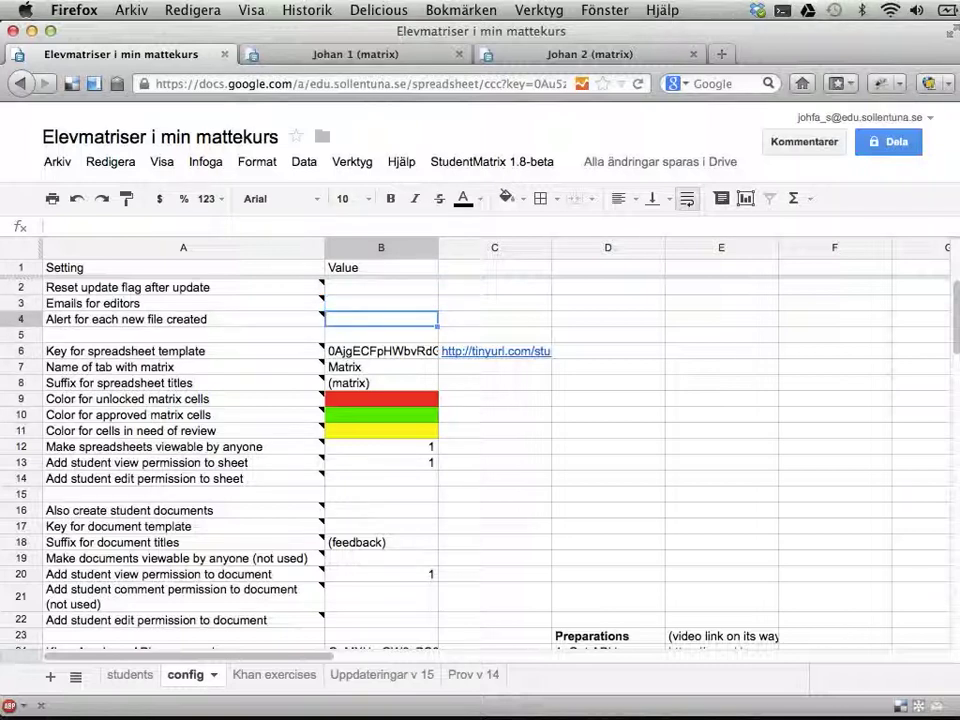
pyautogui.click(130, 676)
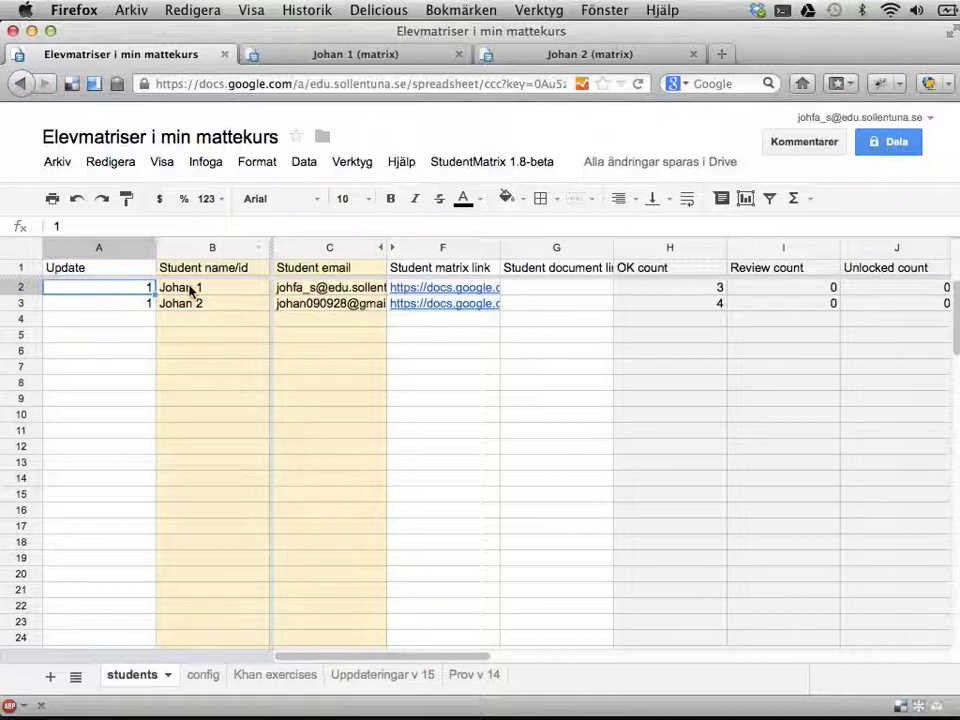
pyautogui.click(203, 675)
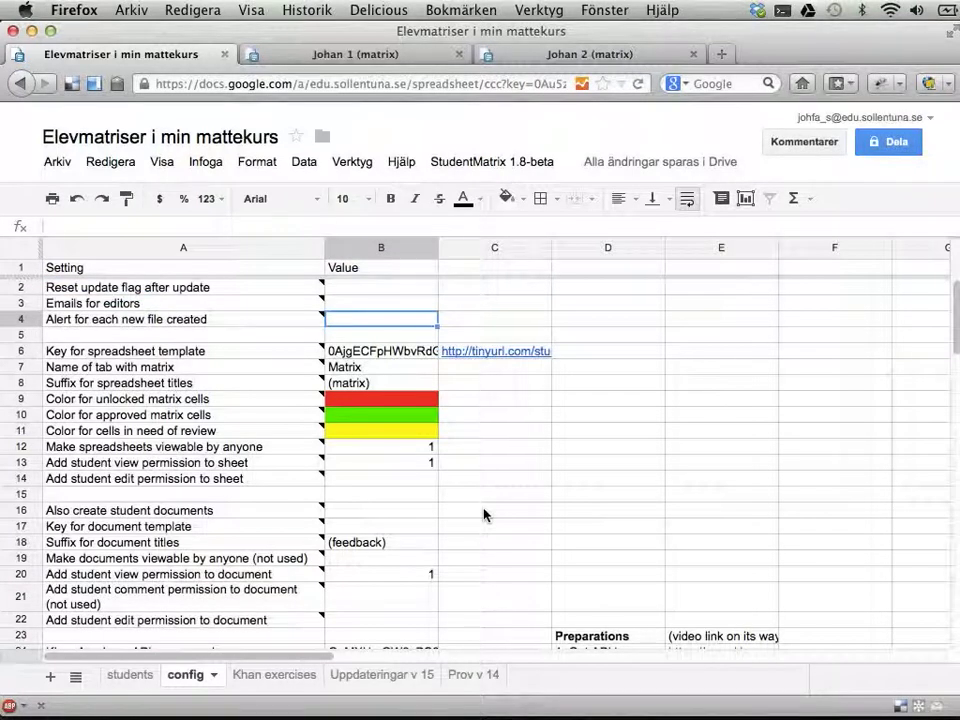
pyautogui.press('Down')
pyautogui.press('Down')
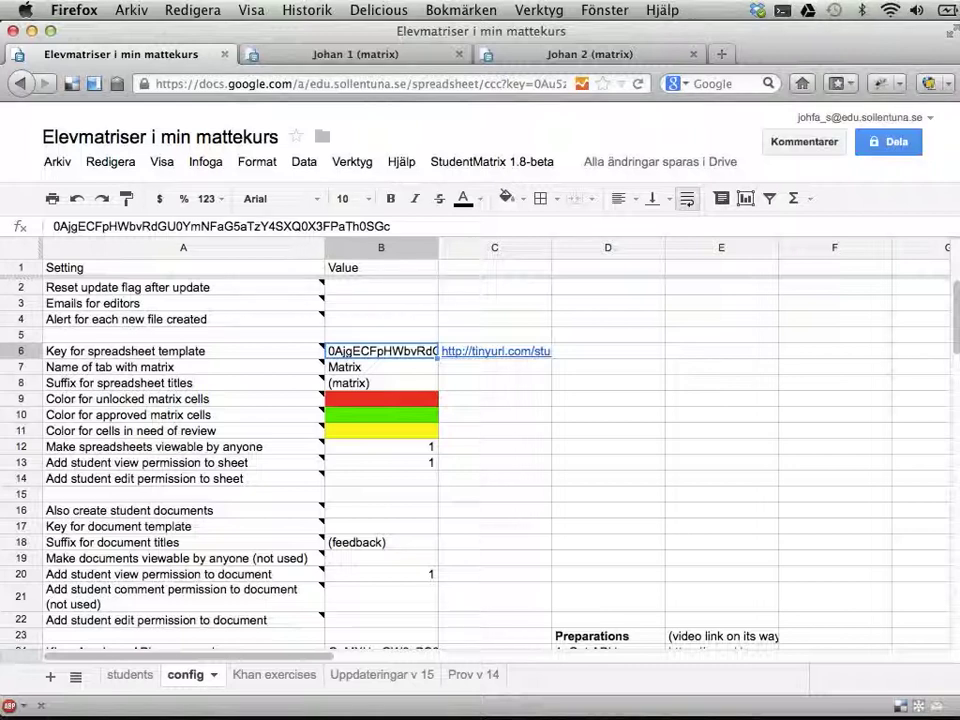
pyautogui.click(380, 367)
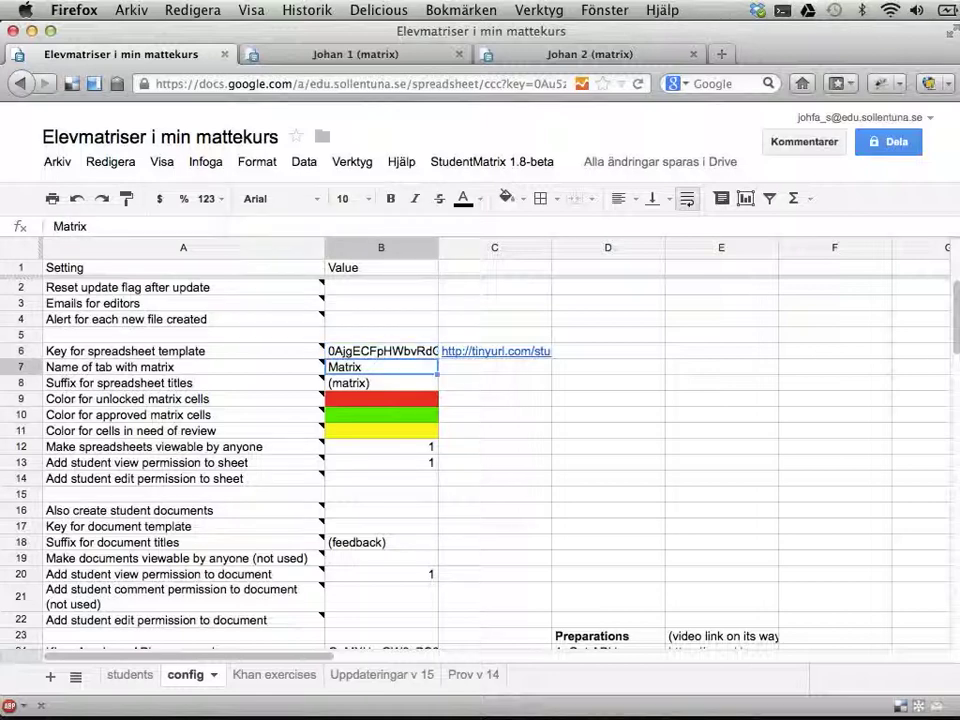
# Step: Compare the configured matrix tab name and spreadsheet title suffix with the first student's matrix spreadsheet
pyautogui.click(376, 57)
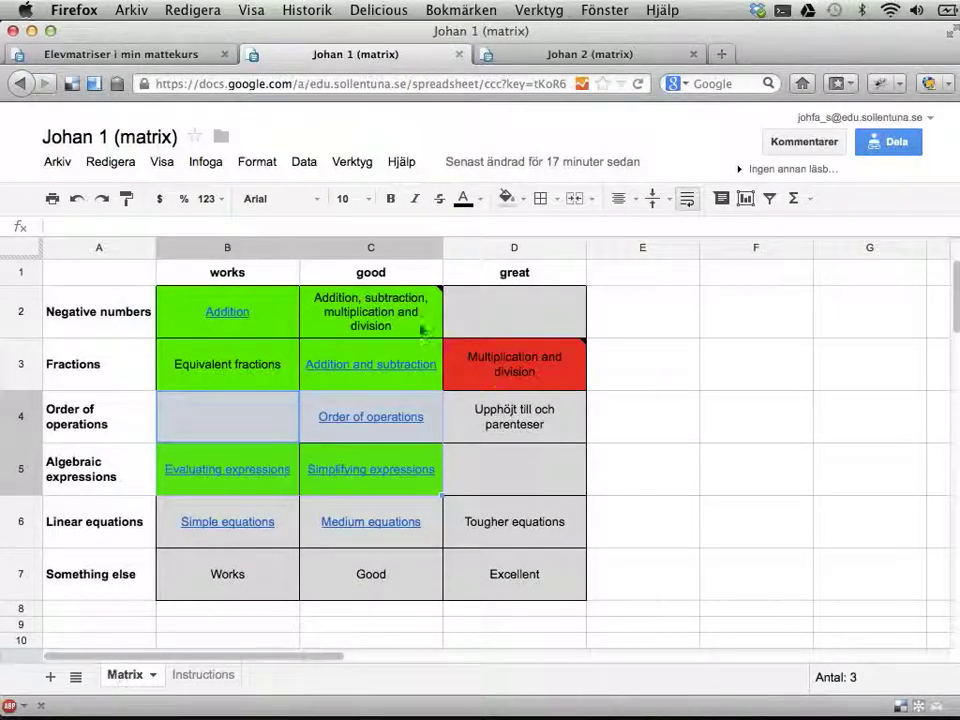
pyautogui.click(156, 60)
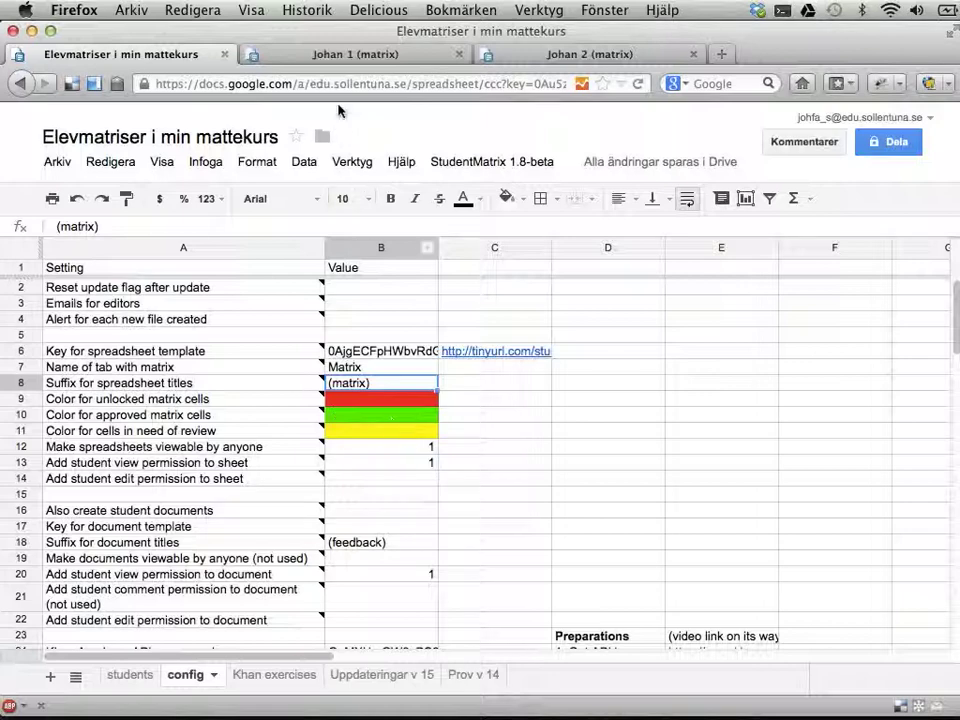
pyautogui.click(332, 62)
pyautogui.moveTo(372, 343)
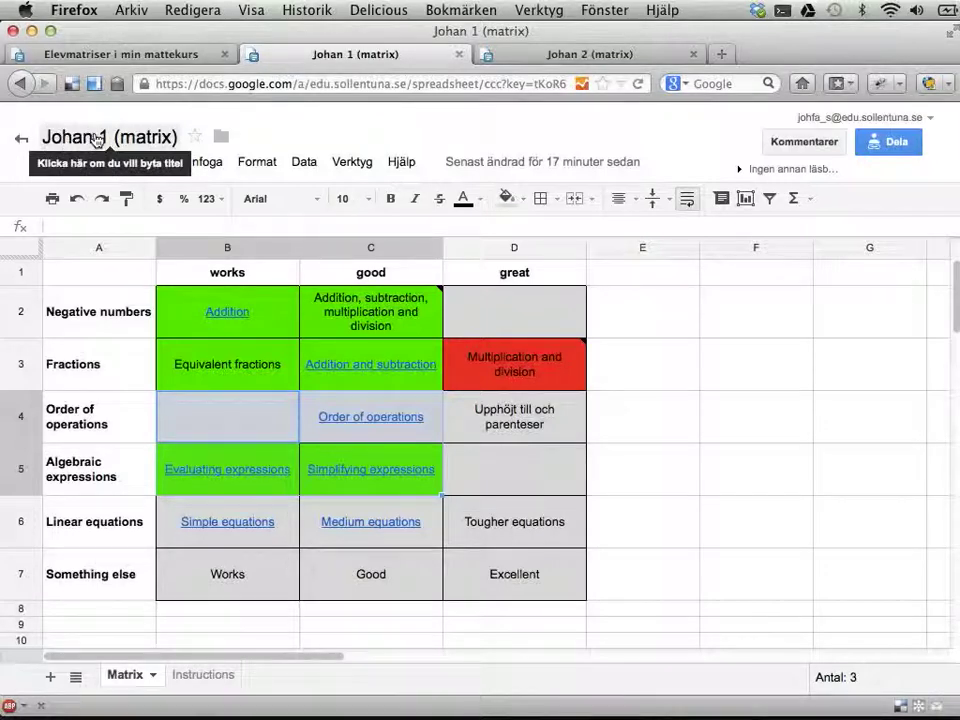
pyautogui.click(125, 62)
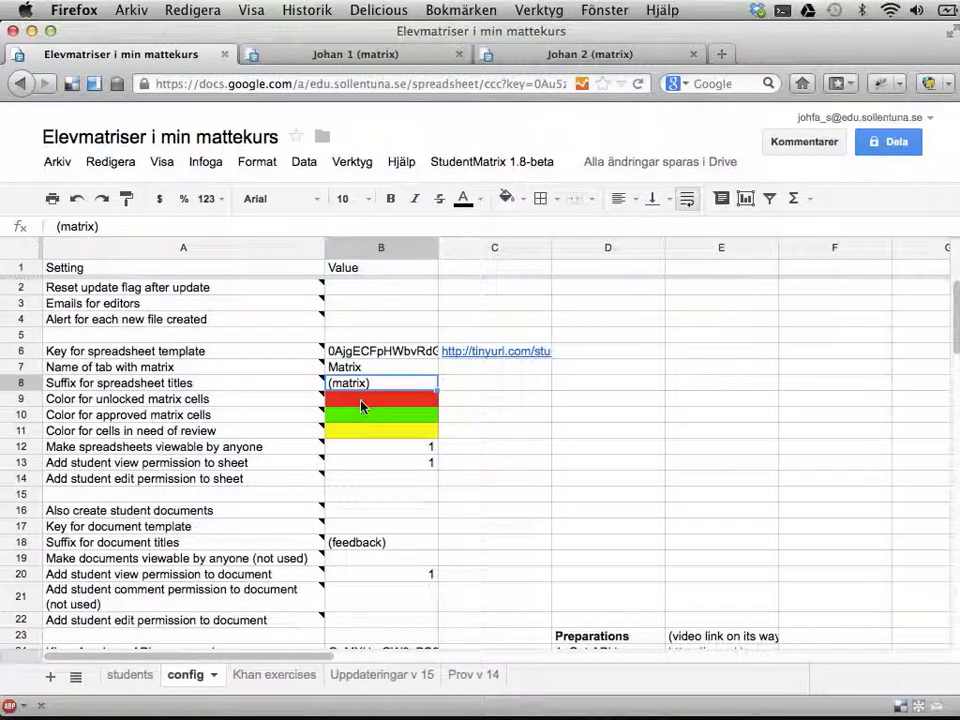
# Step: Inspect the color settings for unlocked matrix cells, approved matrix cells and cells in need of review
pyautogui.click(348, 406)
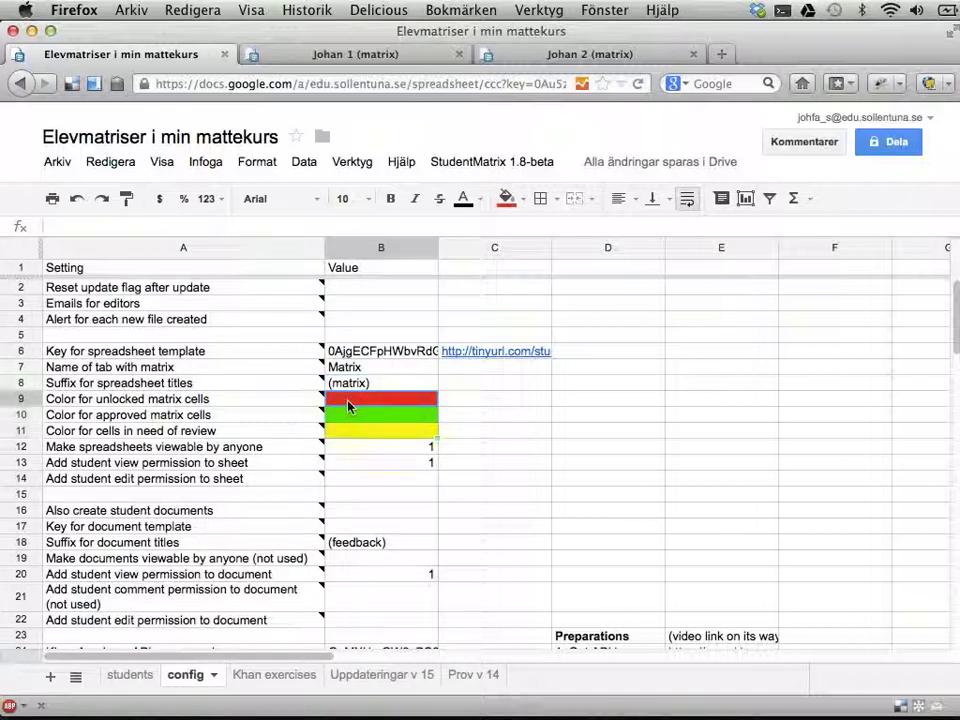
pyautogui.click(348, 415)
pyautogui.click(344, 433)
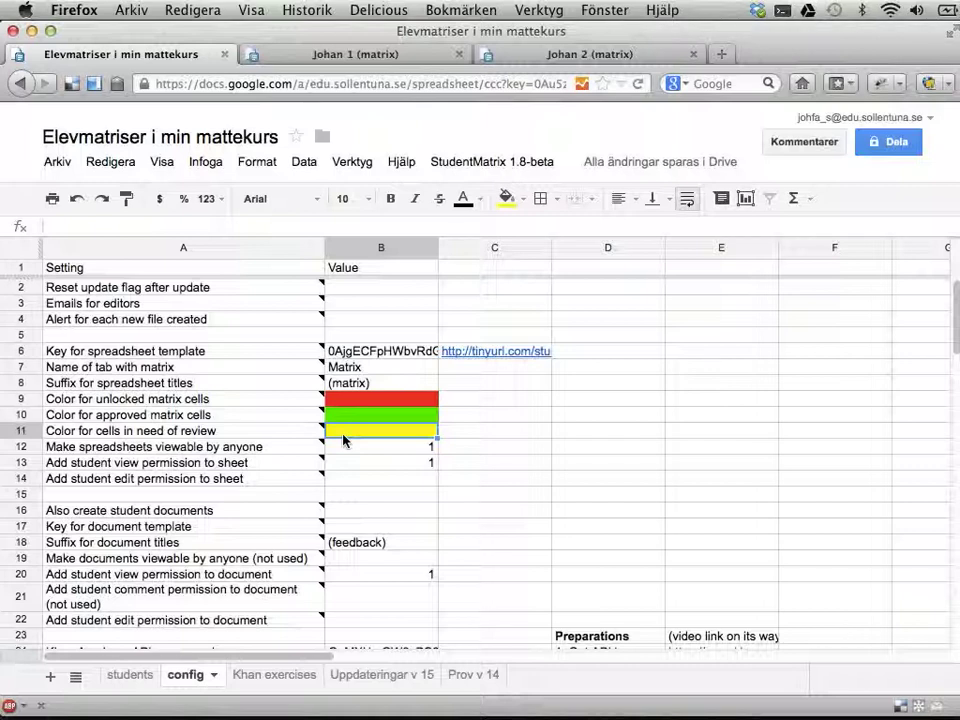
pyautogui.click(348, 417)
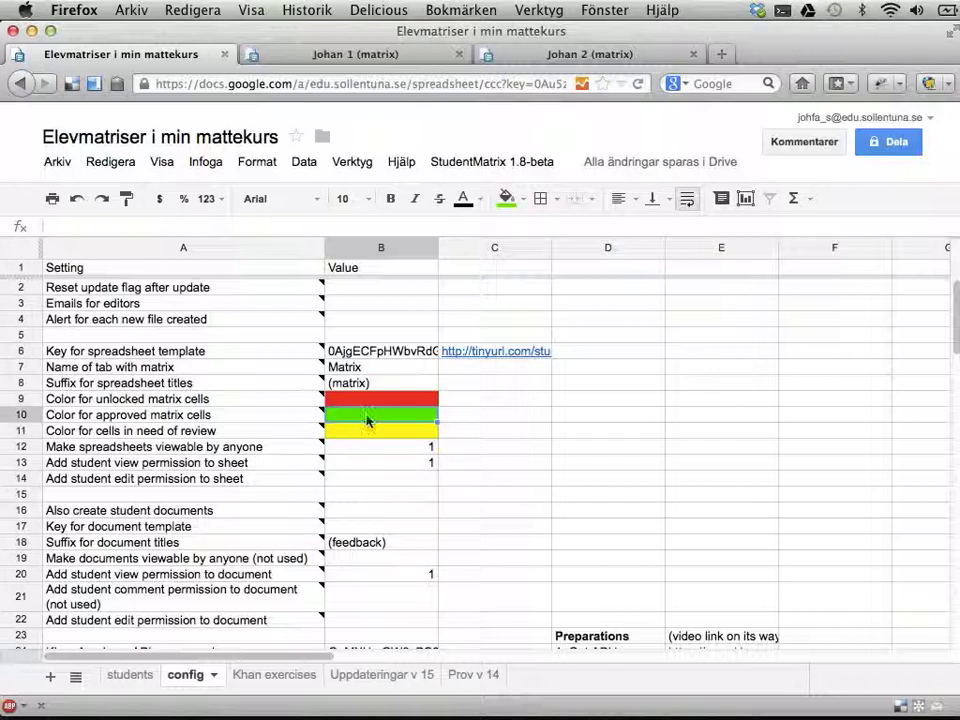
pyautogui.click(357, 438)
pyautogui.click(375, 397)
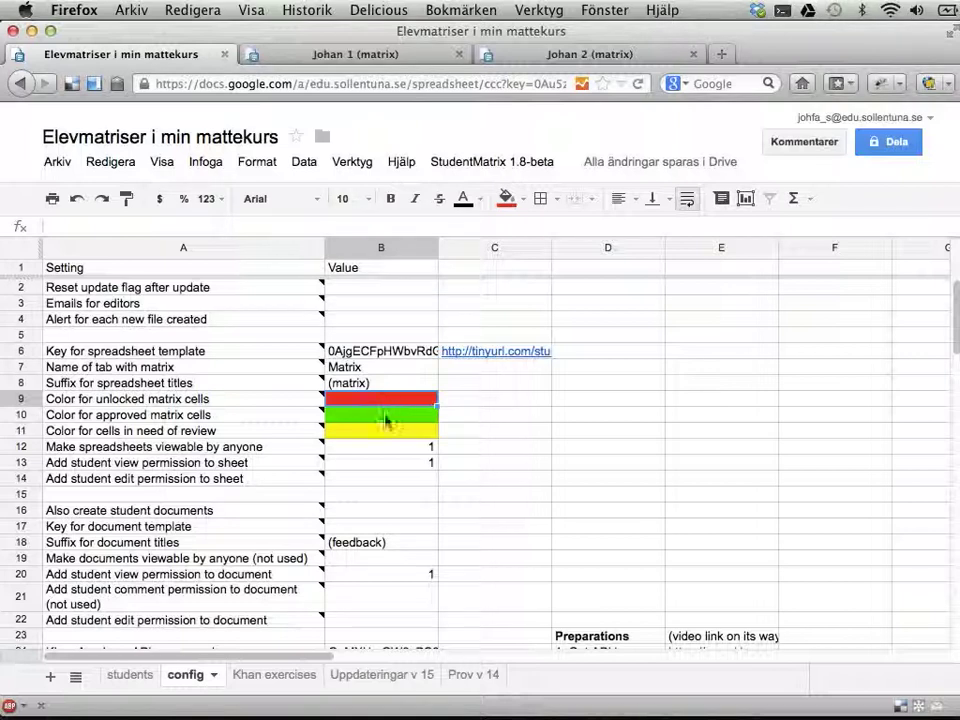
pyautogui.click(384, 422)
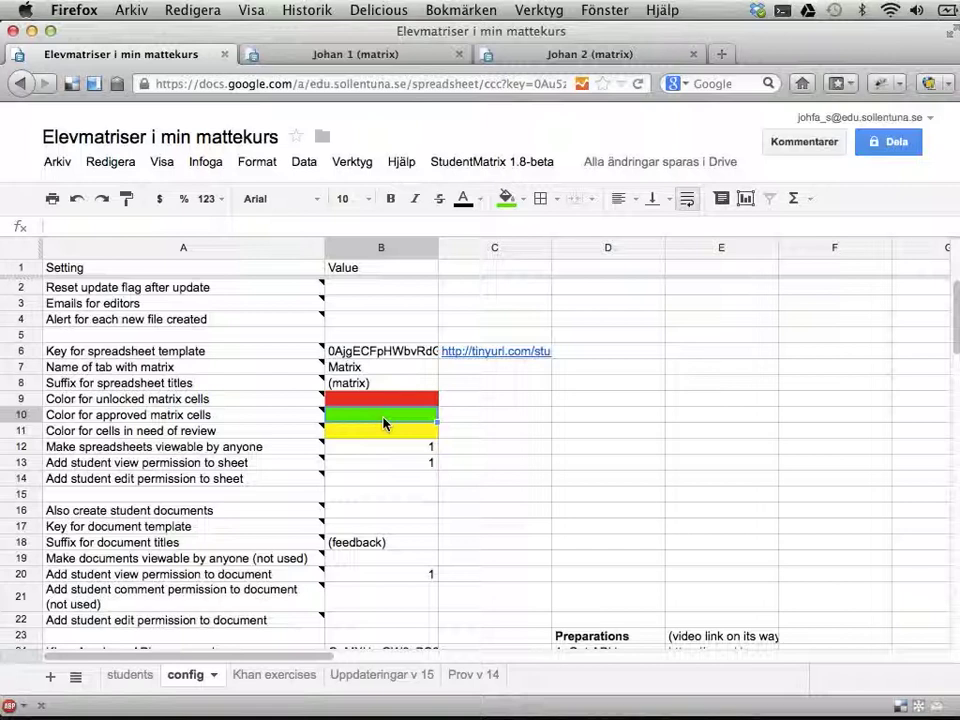
# Step: Review the spreadsheet's public viewing, student view and student edit permission settings, checking the Student email column they rely on
pyautogui.press('Down')
pyautogui.press('Down')
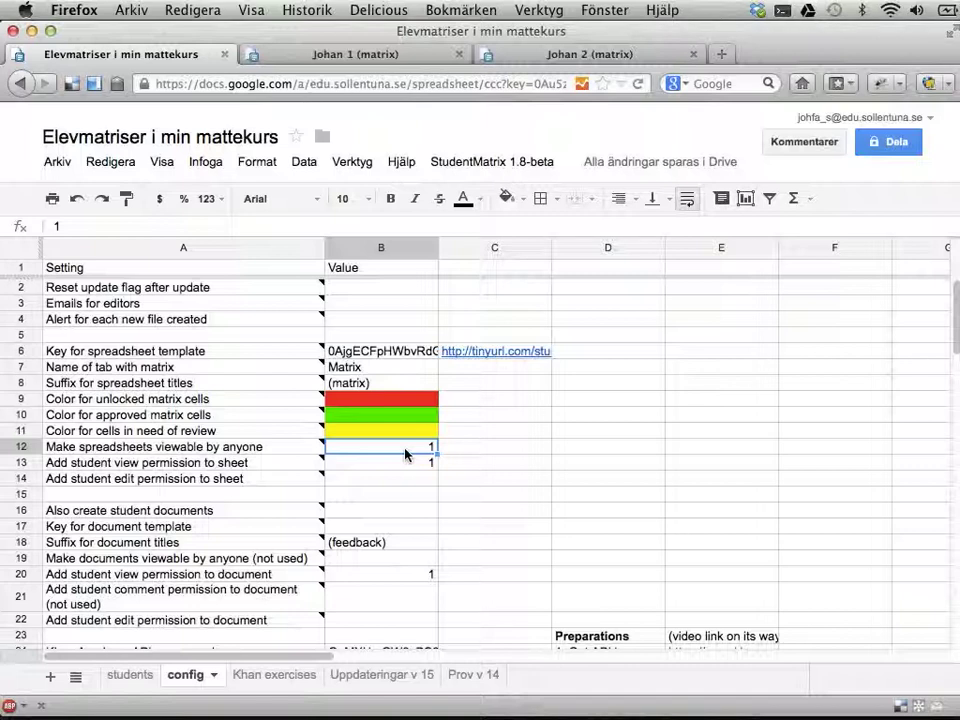
pyautogui.press('Down')
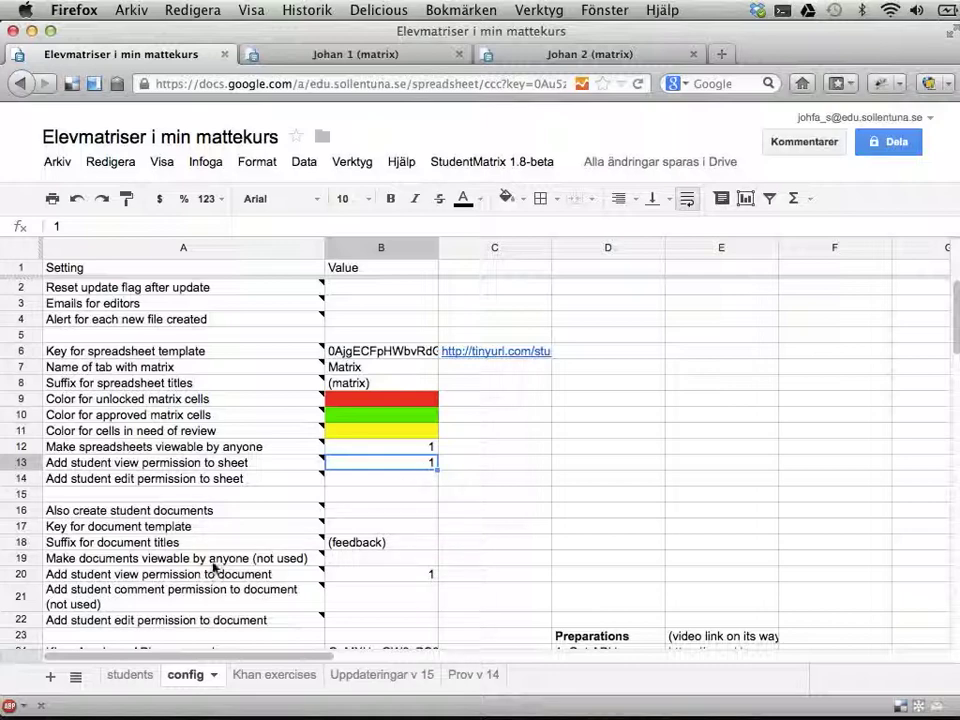
pyautogui.click(130, 678)
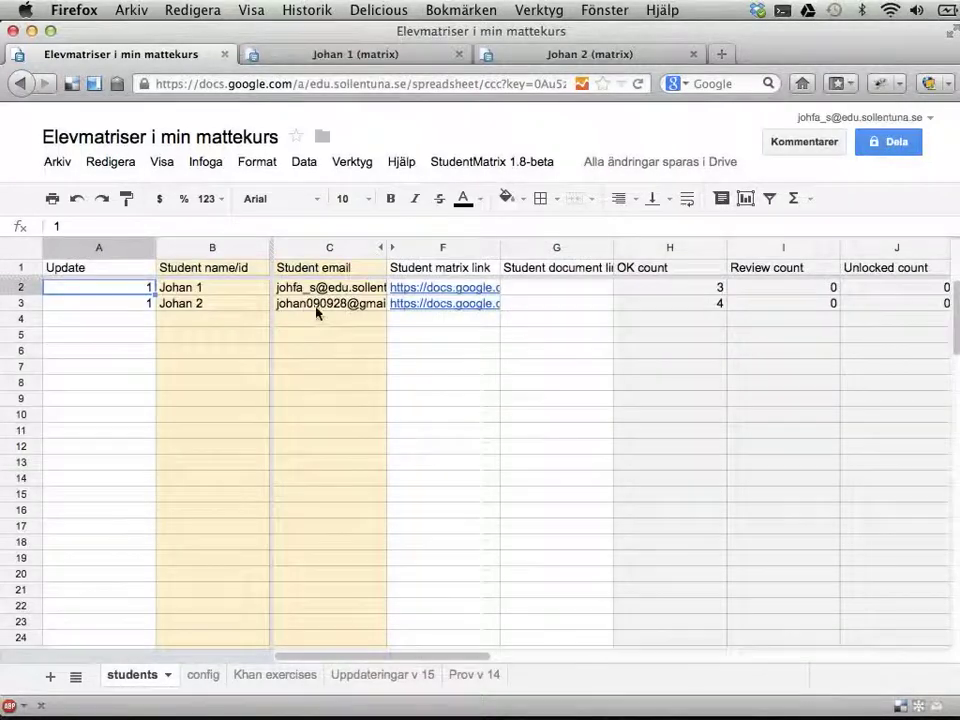
pyautogui.moveTo(315, 288); pyautogui.dragTo(300, 308)
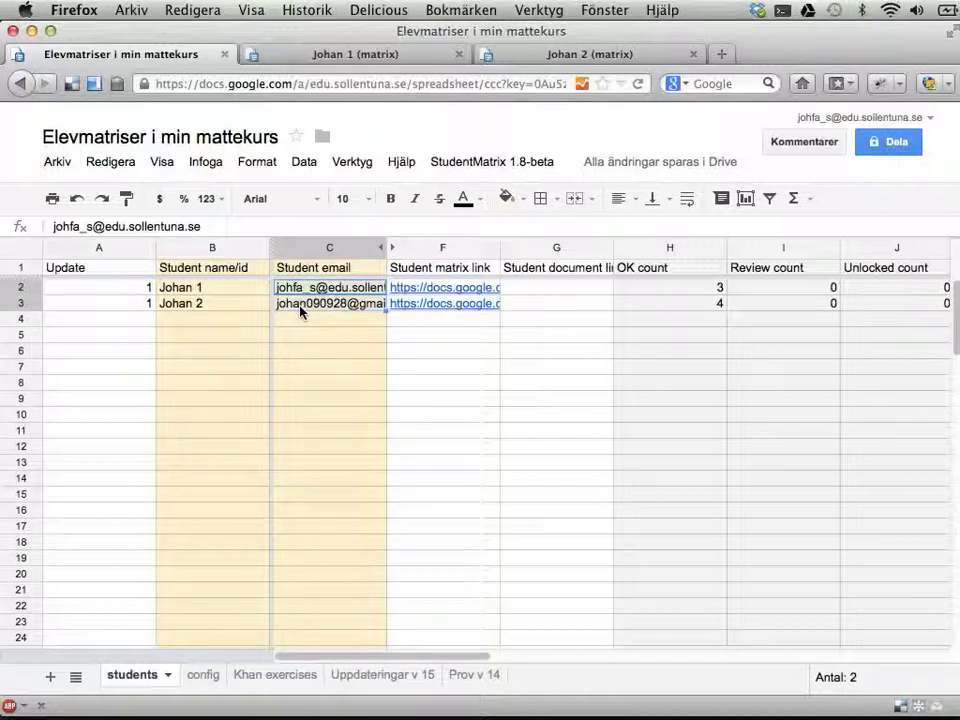
pyautogui.click(203, 677)
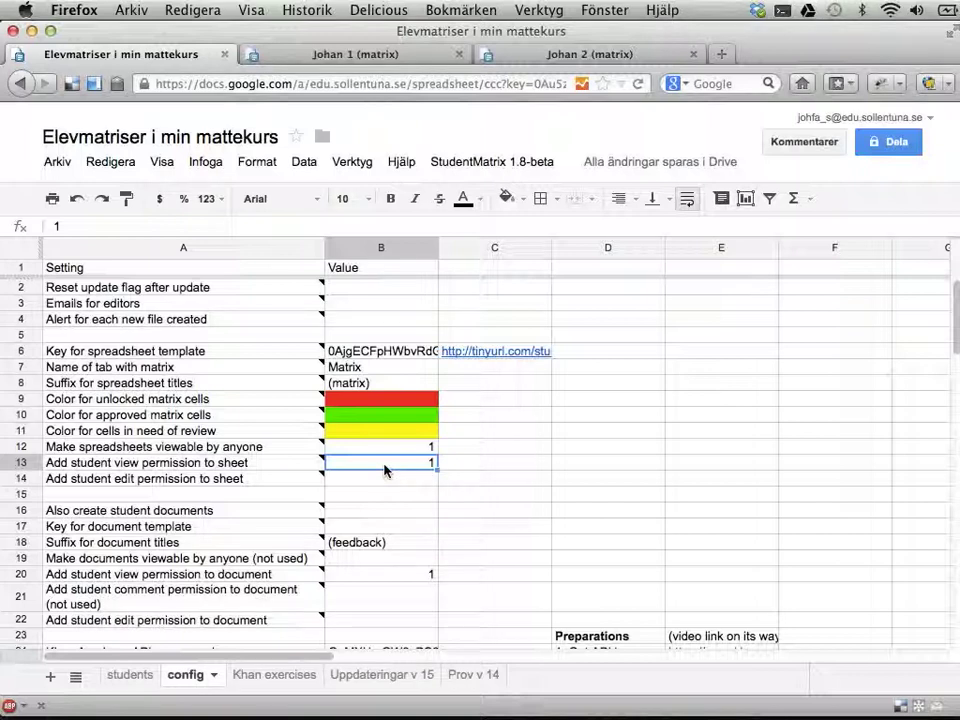
pyautogui.press('Down')
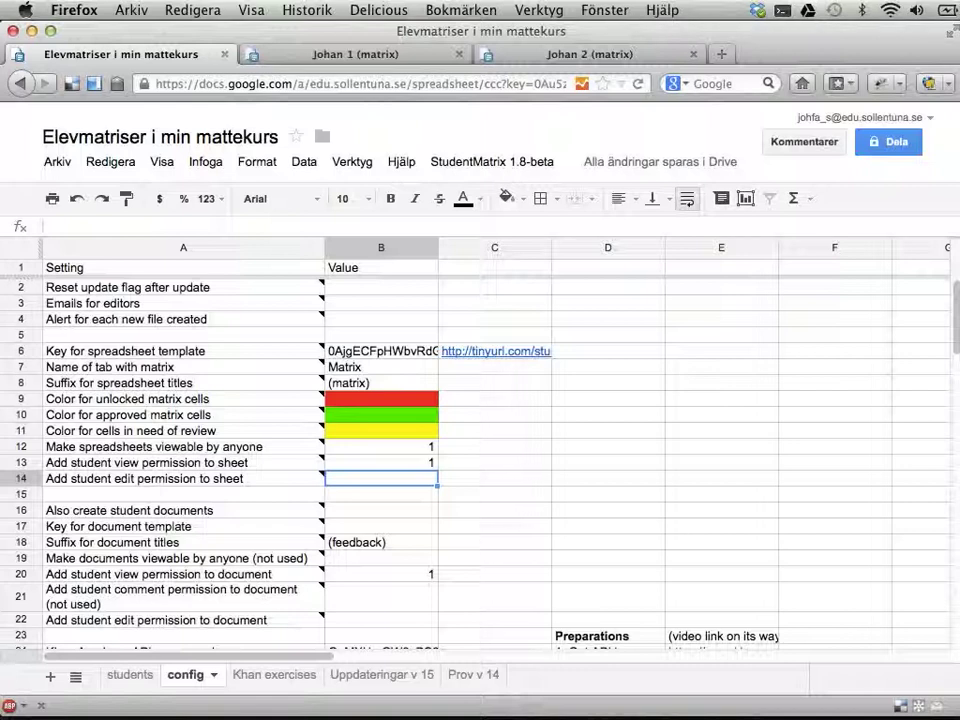
# Step: Enter 1 for "Also create student documents" in the config sheet, and clear the value again
pyautogui.press('Down')
pyautogui.press('Down')
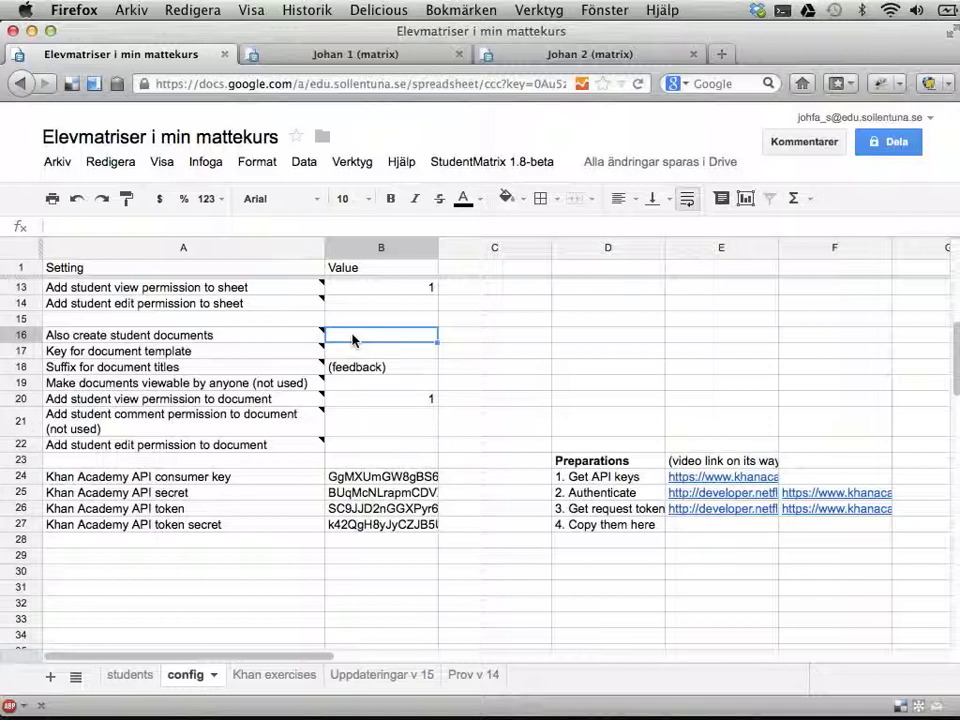
pyautogui.write('1')
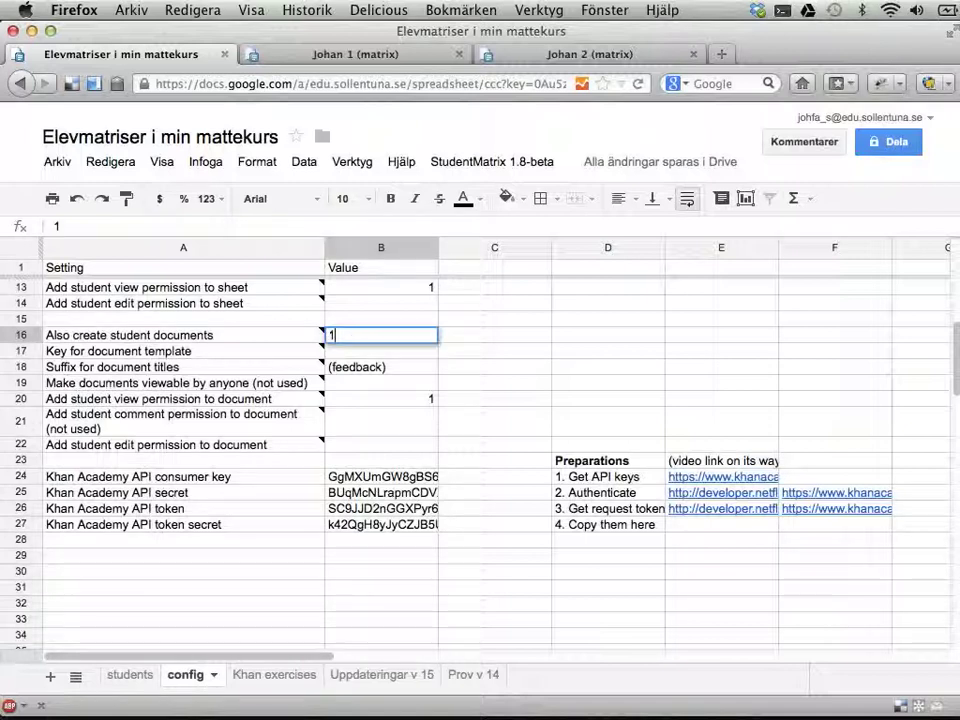
pyautogui.press('Return')
pyautogui.press('Up')
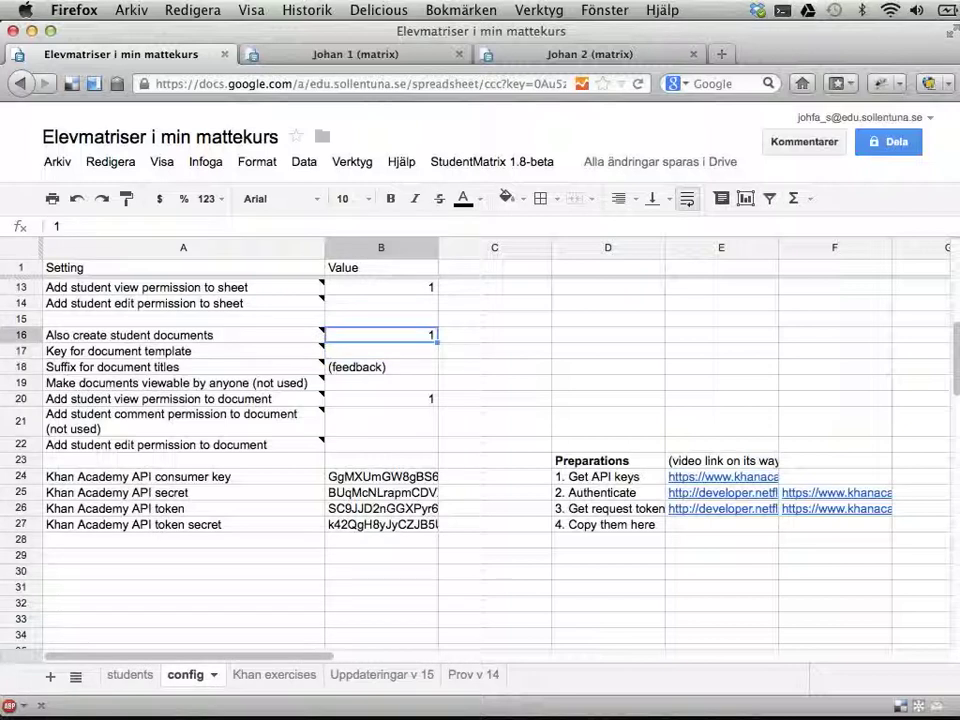
pyautogui.press('Delete')
# Step: Review the student document settings for template key, title suffix, public viewing and student view permission
pyautogui.press('Down')
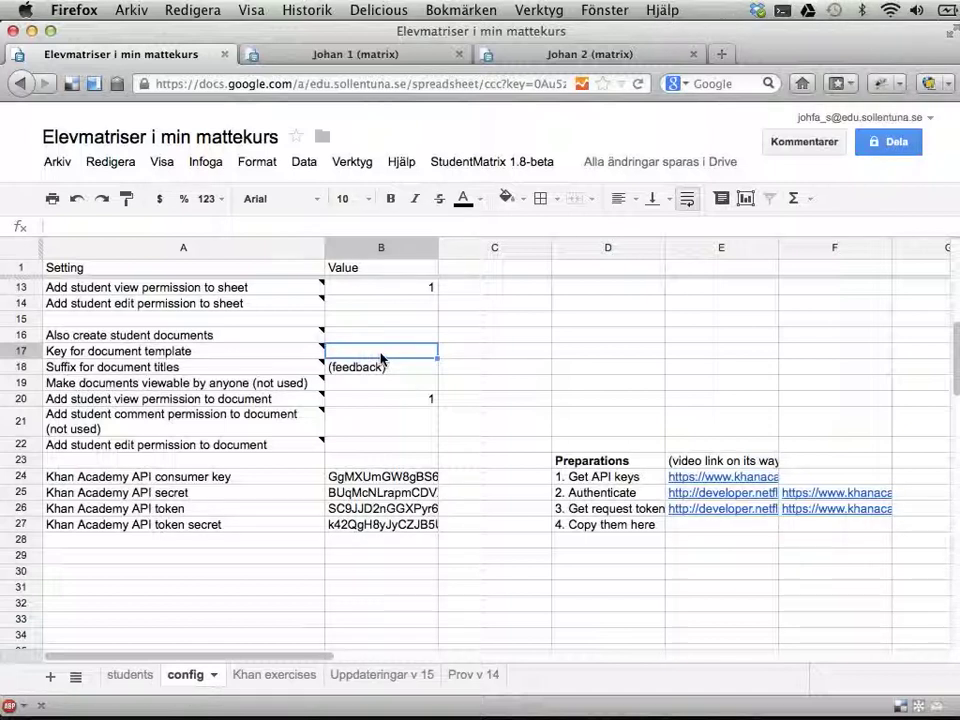
pyautogui.press('Down')
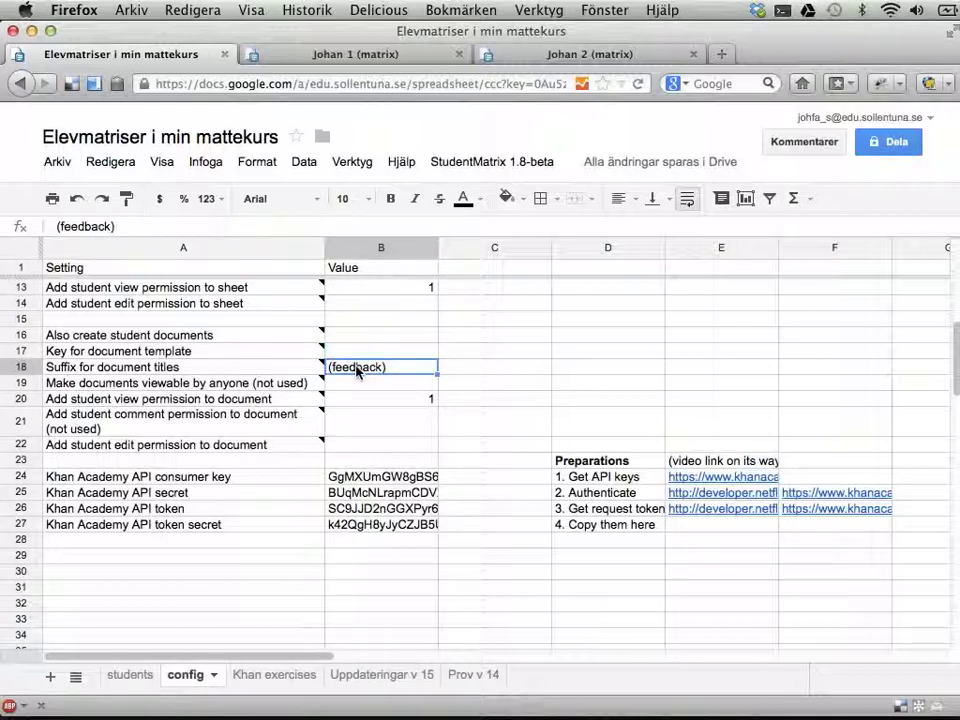
pyautogui.press('Down')
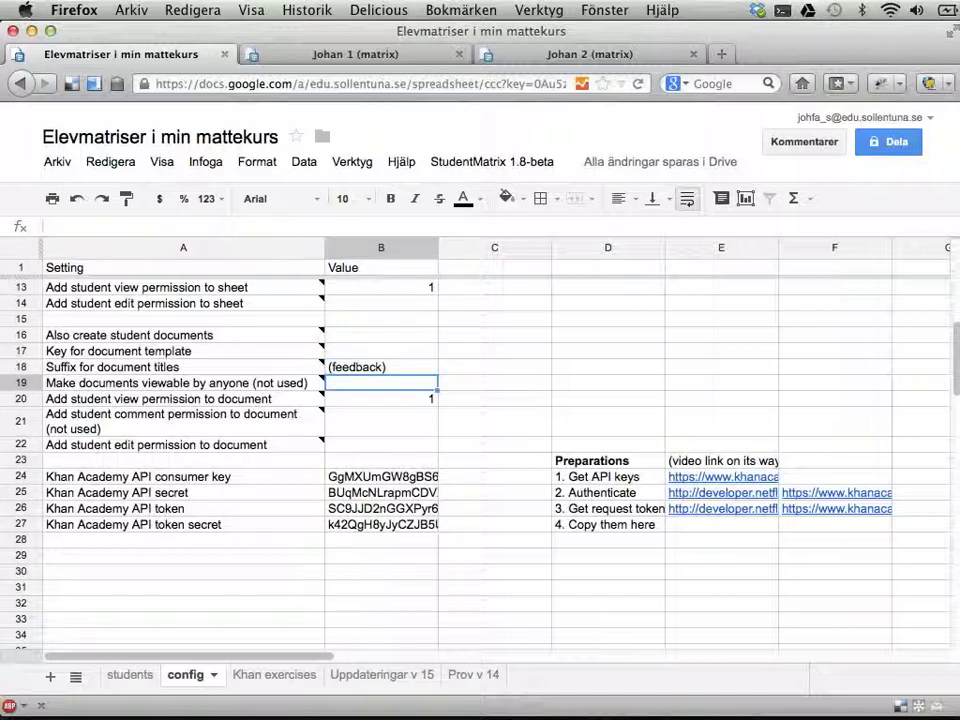
pyautogui.press('Down')
pyautogui.press('Up')
pyautogui.press('Down')
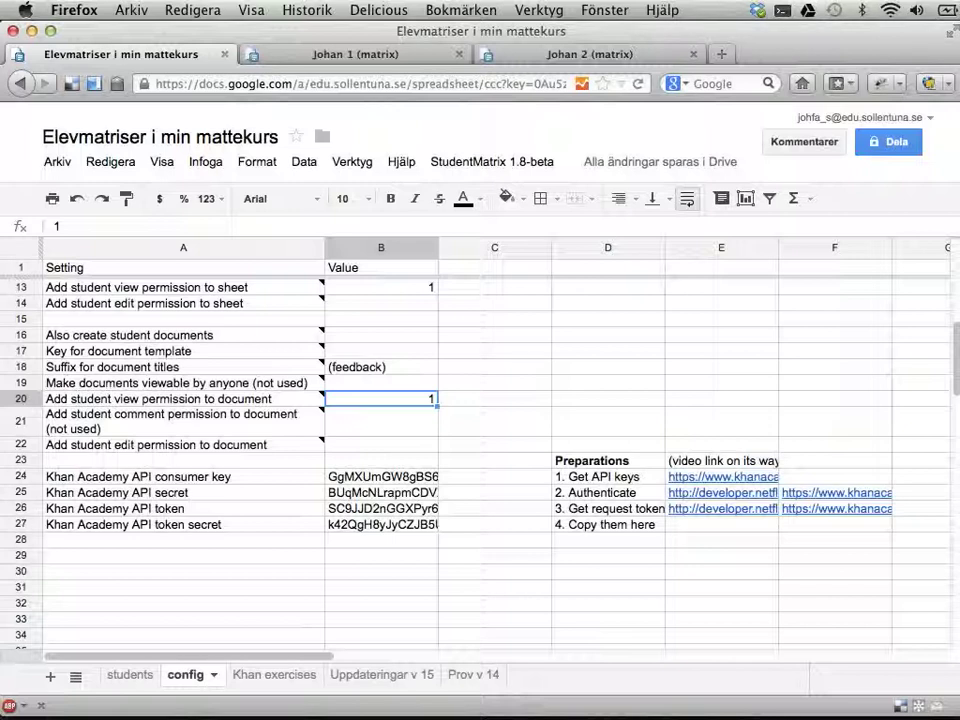
# Step: Review the student comment and edit permission settings for documents and the four Khan Academy API credential settings
pyautogui.click(381, 421)
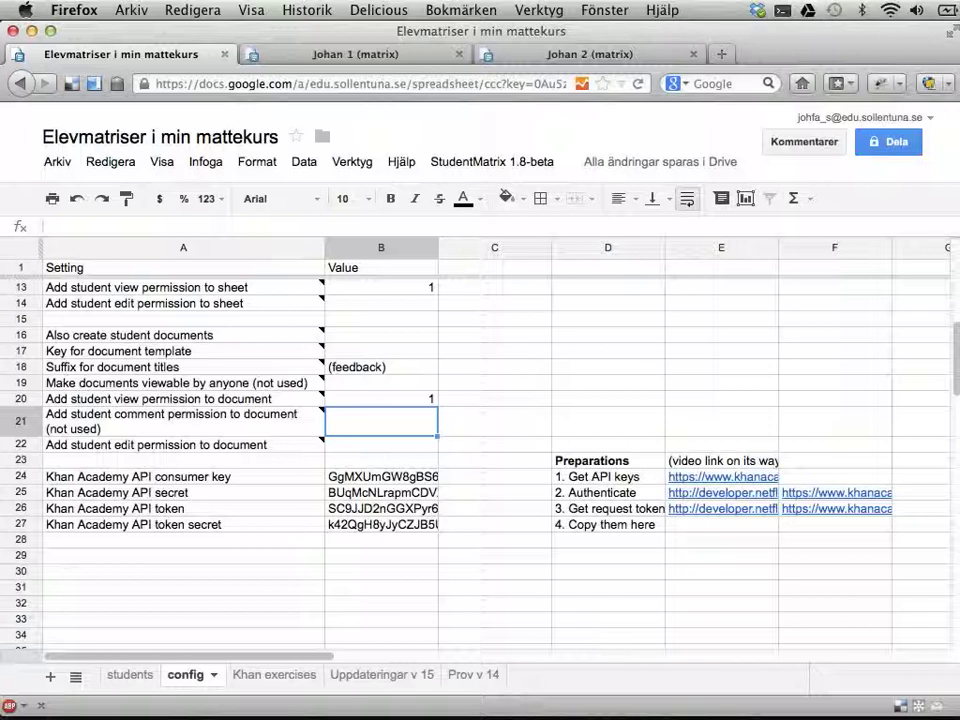
pyautogui.click(381, 444)
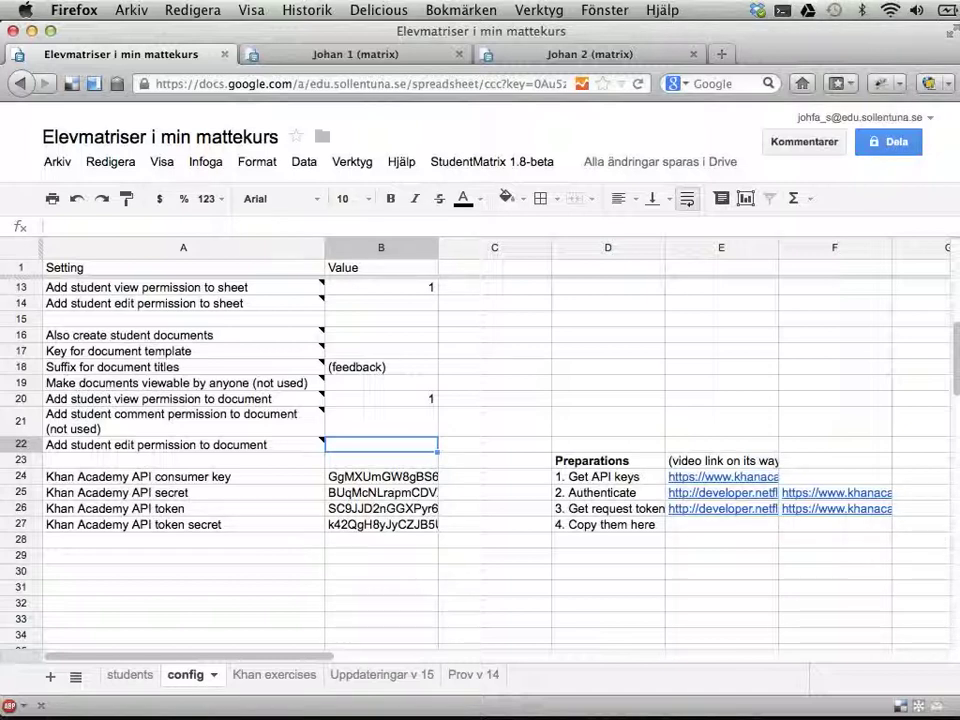
pyautogui.click(381, 476)
pyautogui.keyDown('shift'); pyautogui.click(381, 524); pyautogui.keyUp('shift')
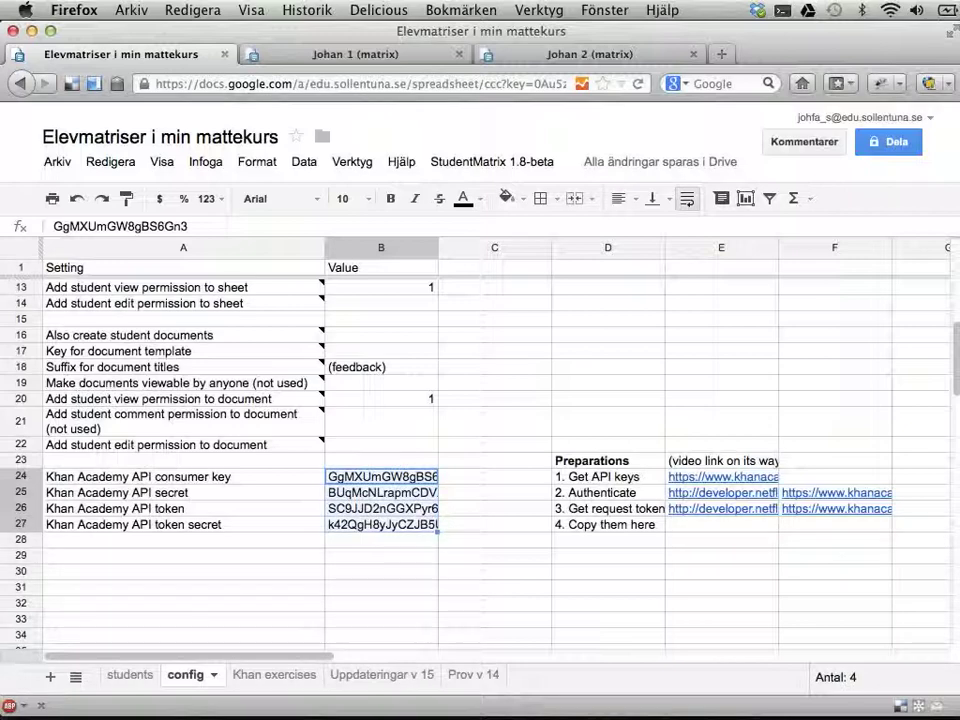
# Step: Check the spreadsheet template key setting, and inspect the Addition and Equivalent fractions cells in the first student's matrix
pyautogui.scroll(4, 358, 402)
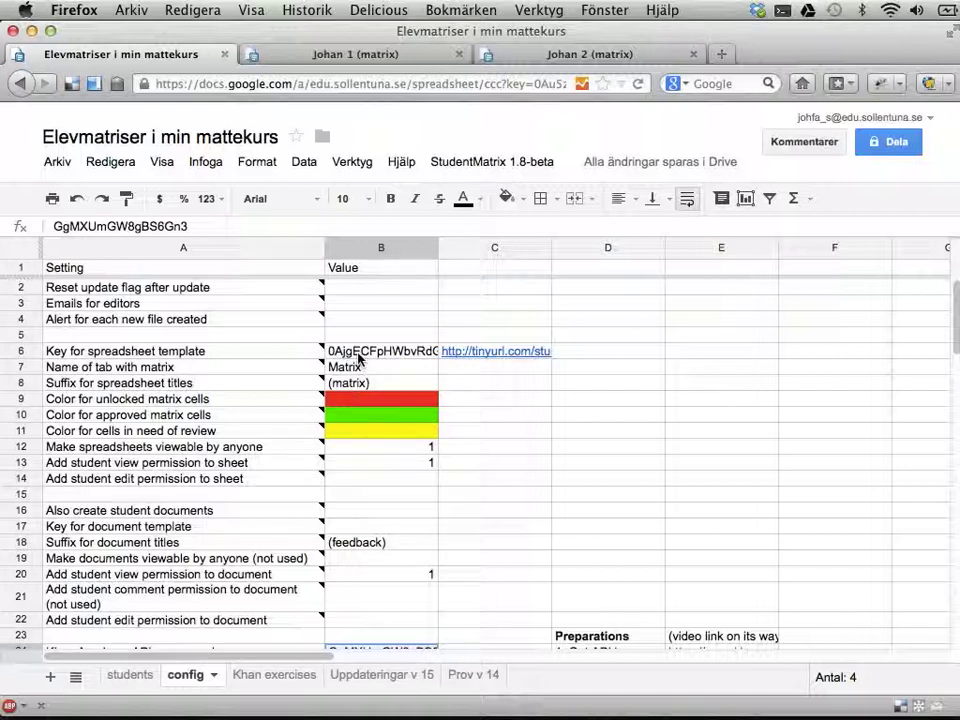
pyautogui.click(358, 356)
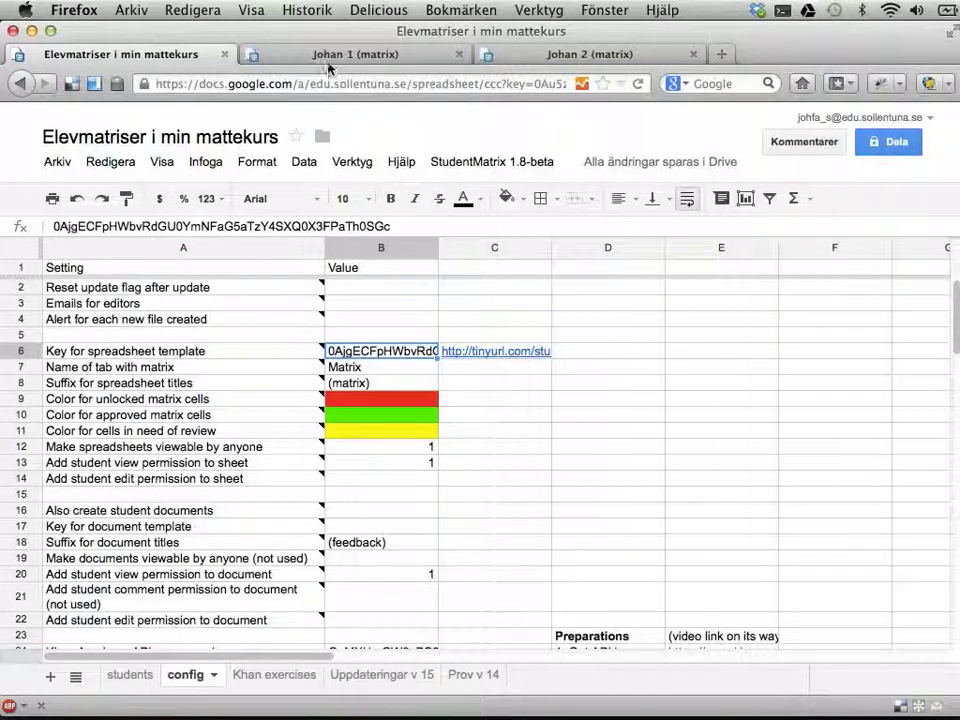
pyautogui.click(245, 52)
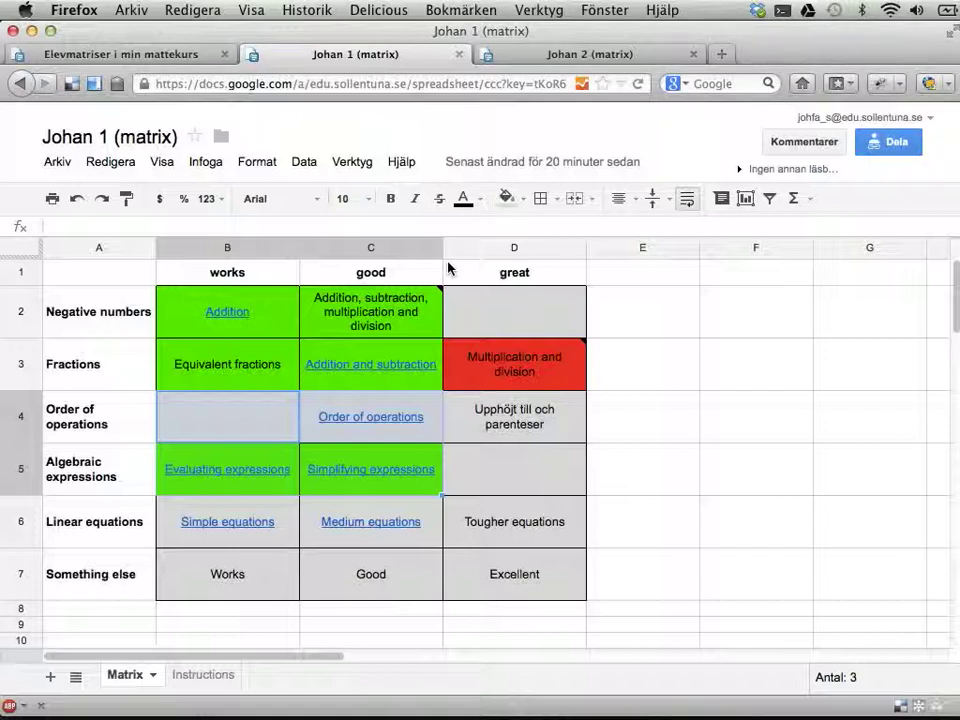
pyautogui.click(290, 314)
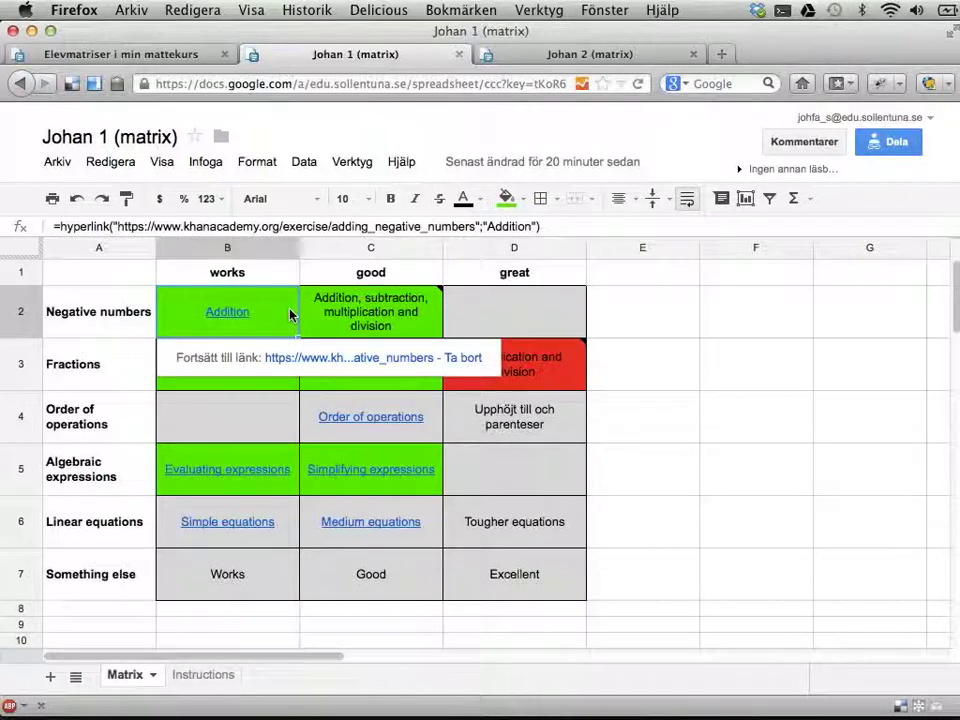
pyautogui.click(238, 364)
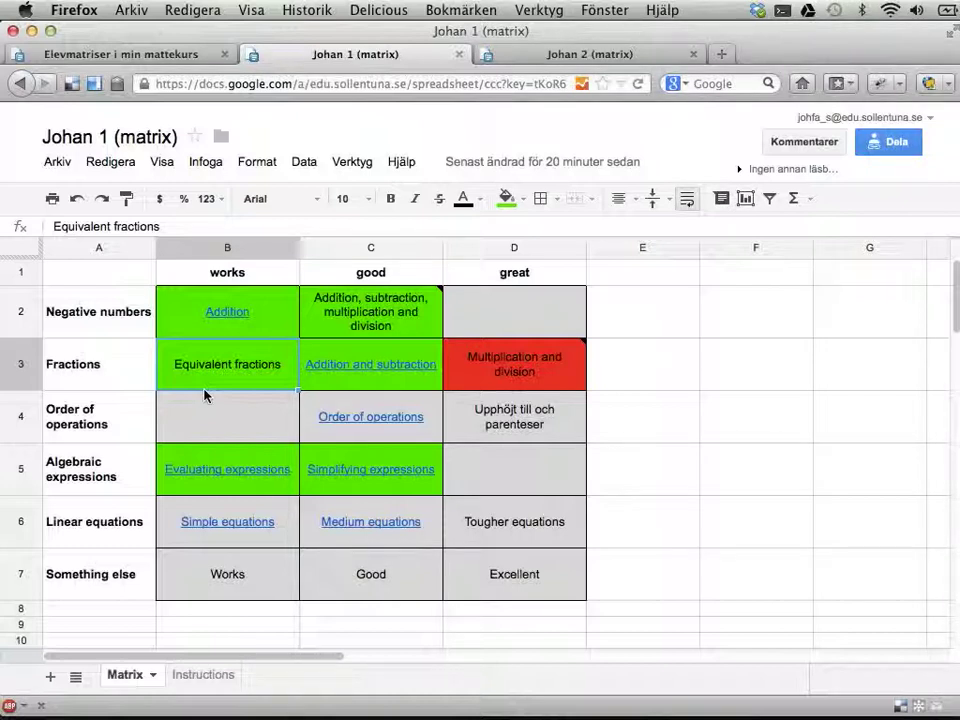
# Step: Examine the works and good columns of the student's matrix and the empty works cell for Order of operations
pyautogui.click(171, 314)
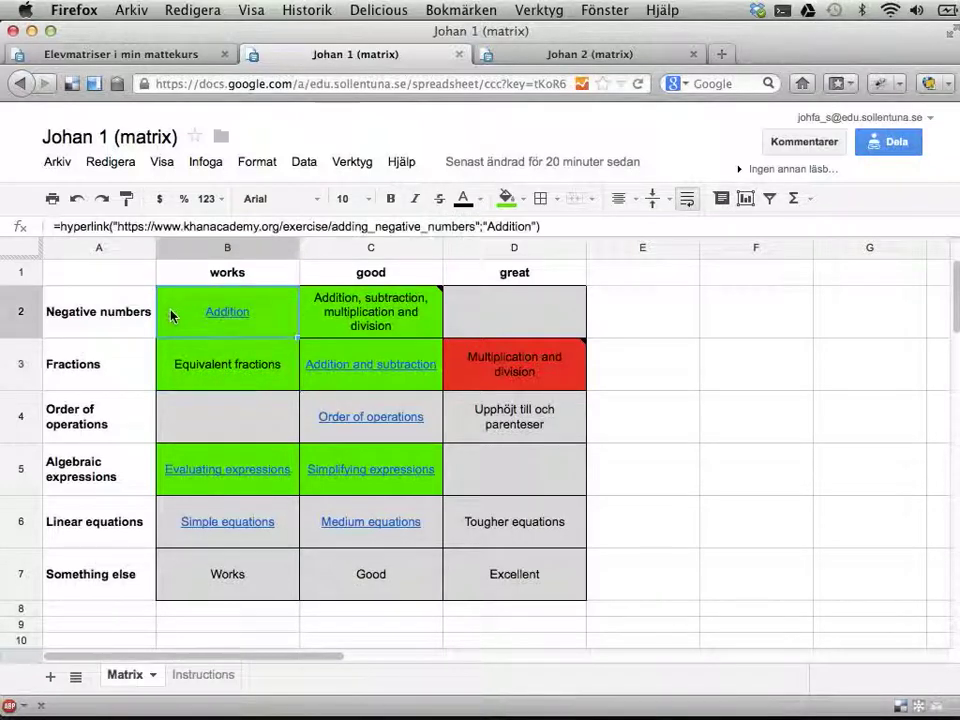
pyautogui.keyDown('shift'); pyautogui.click(188, 568); pyautogui.keyUp('shift')
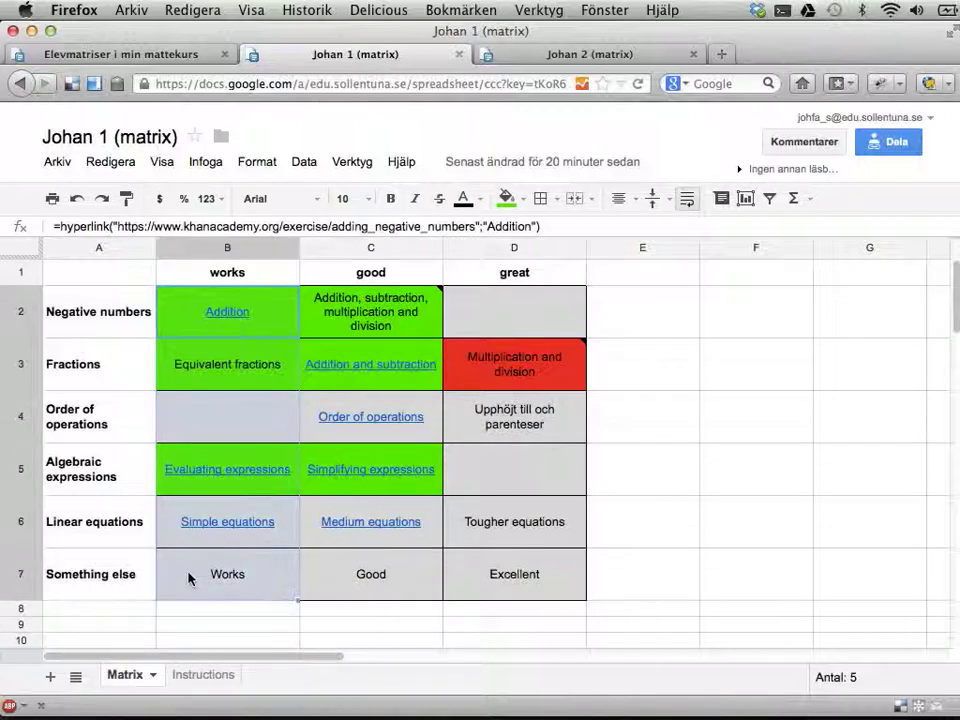
pyautogui.click(326, 328)
pyautogui.keyDown('shift'); pyautogui.click(326, 578); pyautogui.keyUp('shift')
pyautogui.click(258, 415)
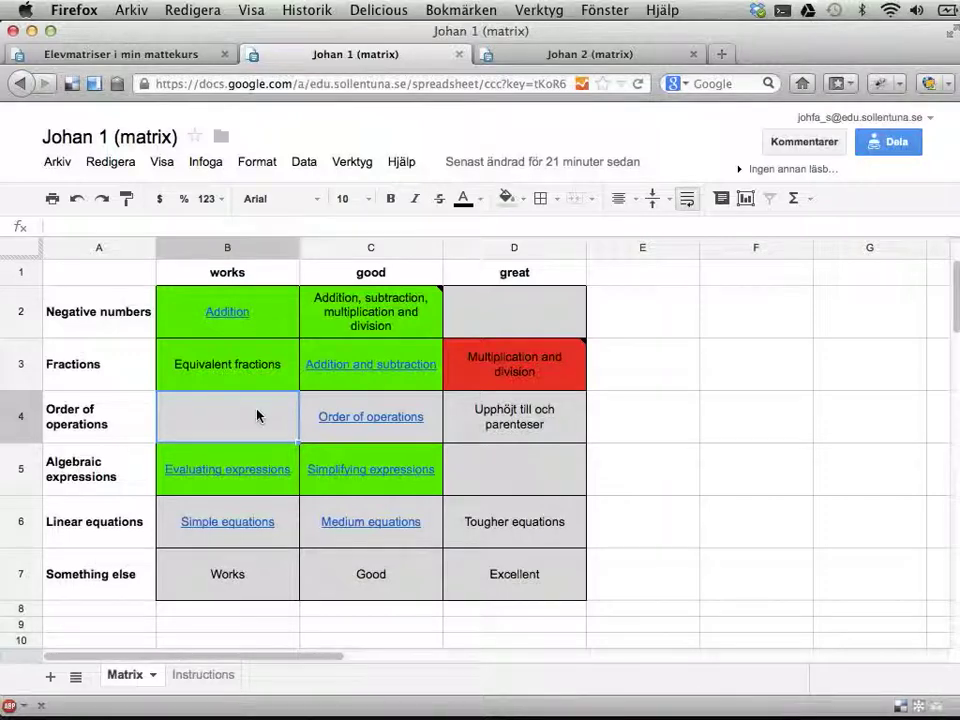
# Step: Open tinyurl.com/kunskapsmatris-2b in a new browser tab
pyautogui.press('super+t')
pyautogui.write('tiny')
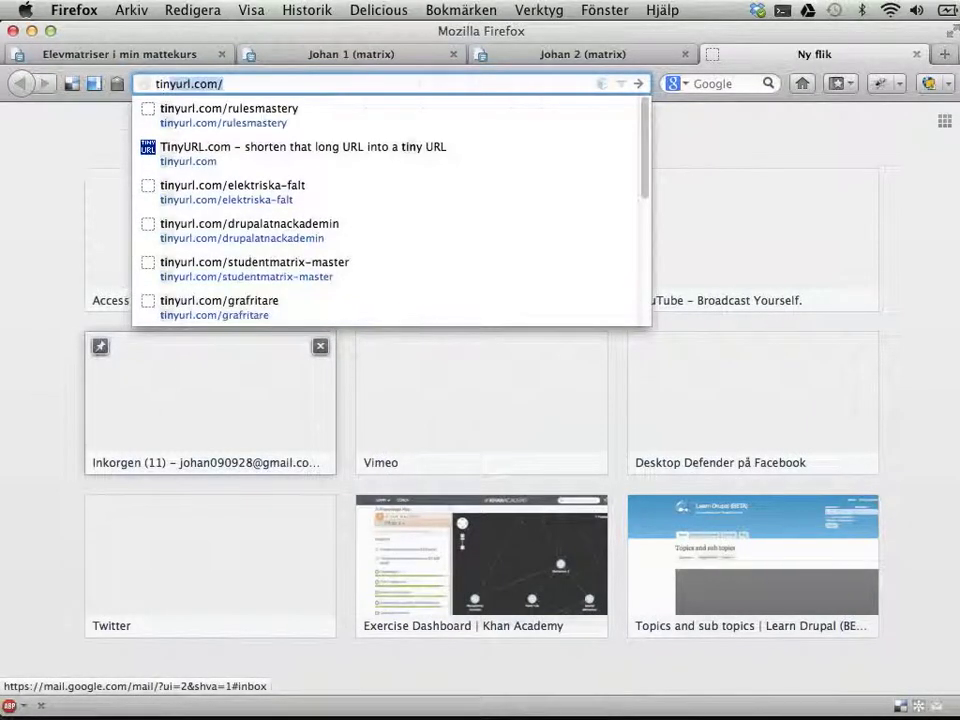
pyautogui.press('Right')
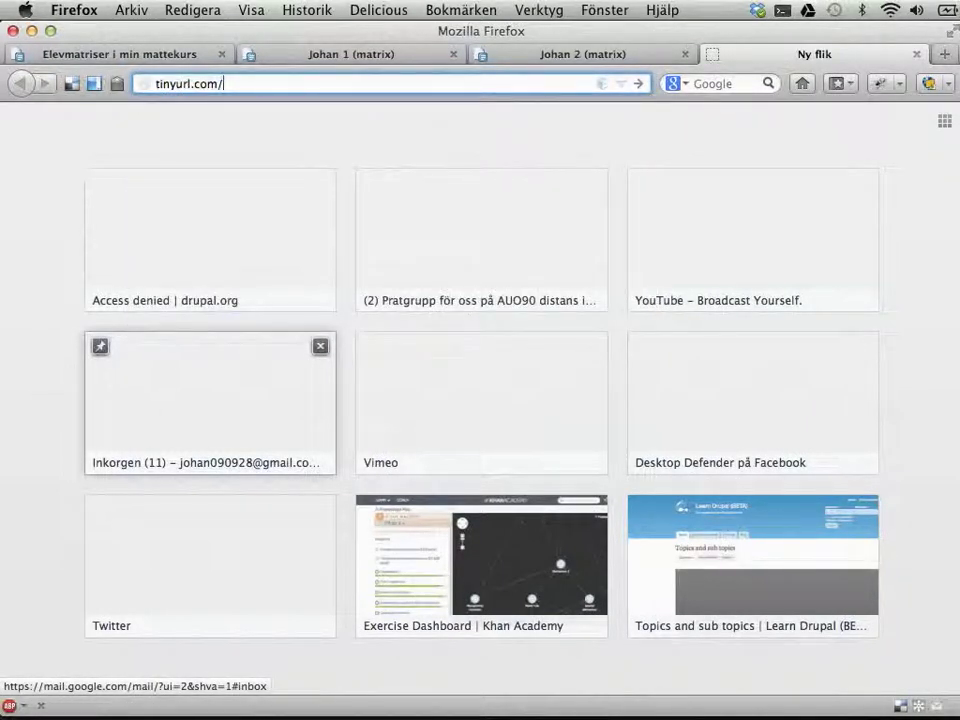
pyautogui.write('kunskapsmatris-2b')
pyautogui.press('Return')
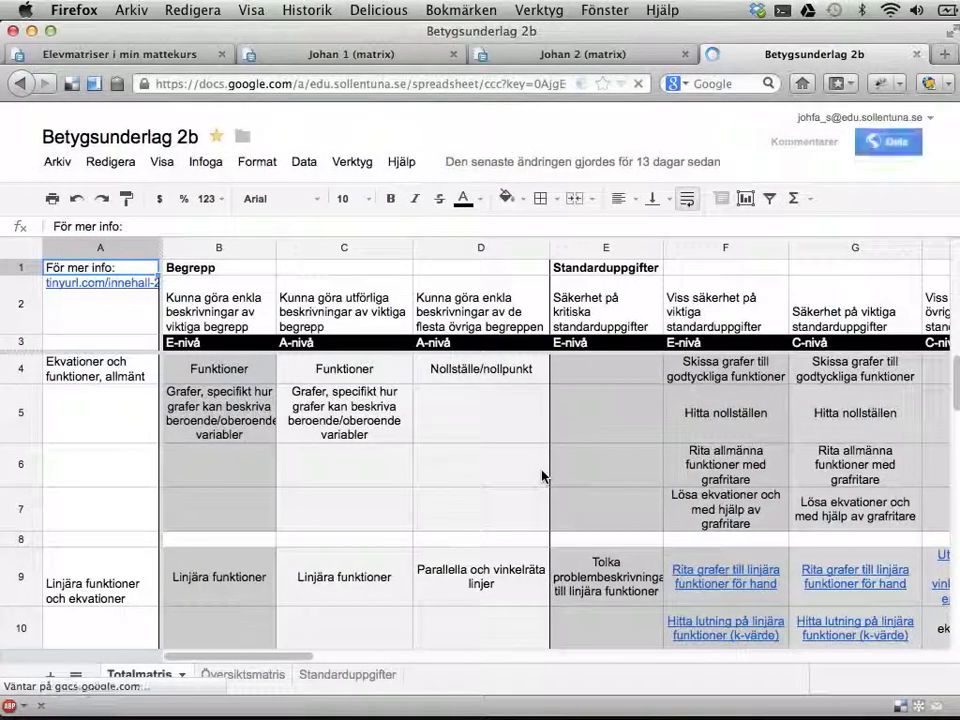
# Step: Shrink the page display to fit more of the Totalmatris sheet, and examine its Standarduppgifter columns
pyautogui.press('super+minus')
pyautogui.press('super+minus')
pyautogui.press('super+minus')
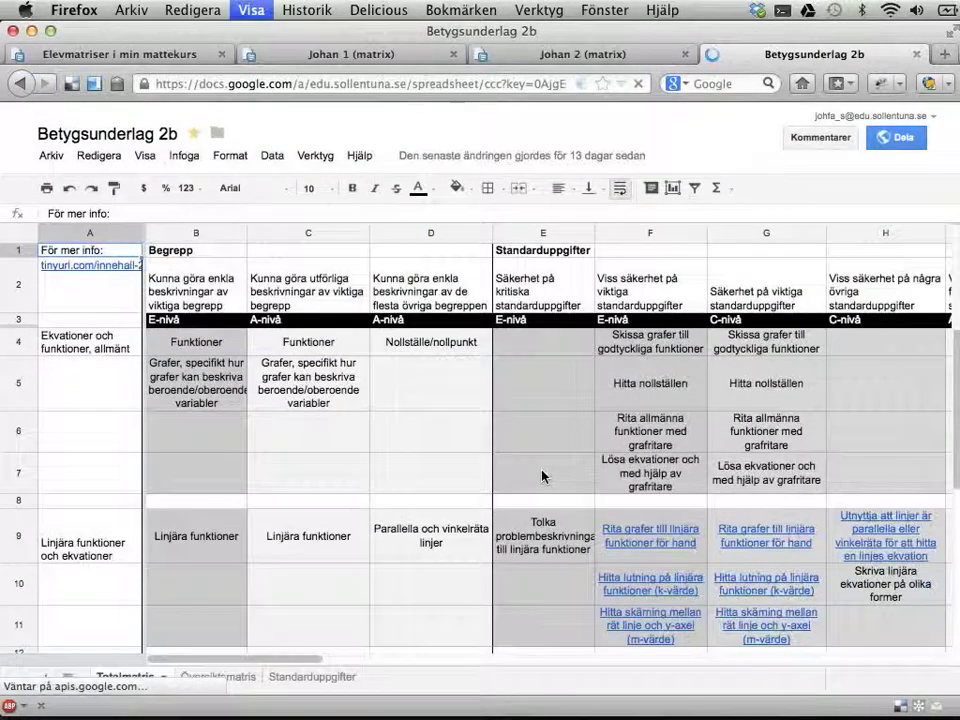
pyautogui.press('super+minus')
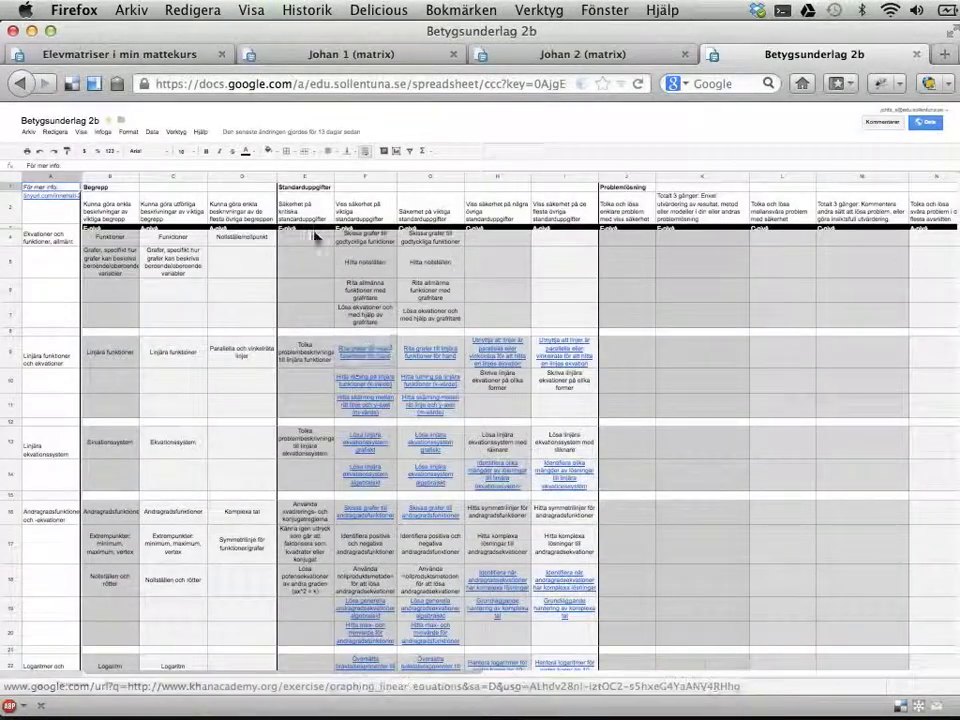
pyautogui.moveTo(311, 242); pyautogui.dragTo(557, 640)
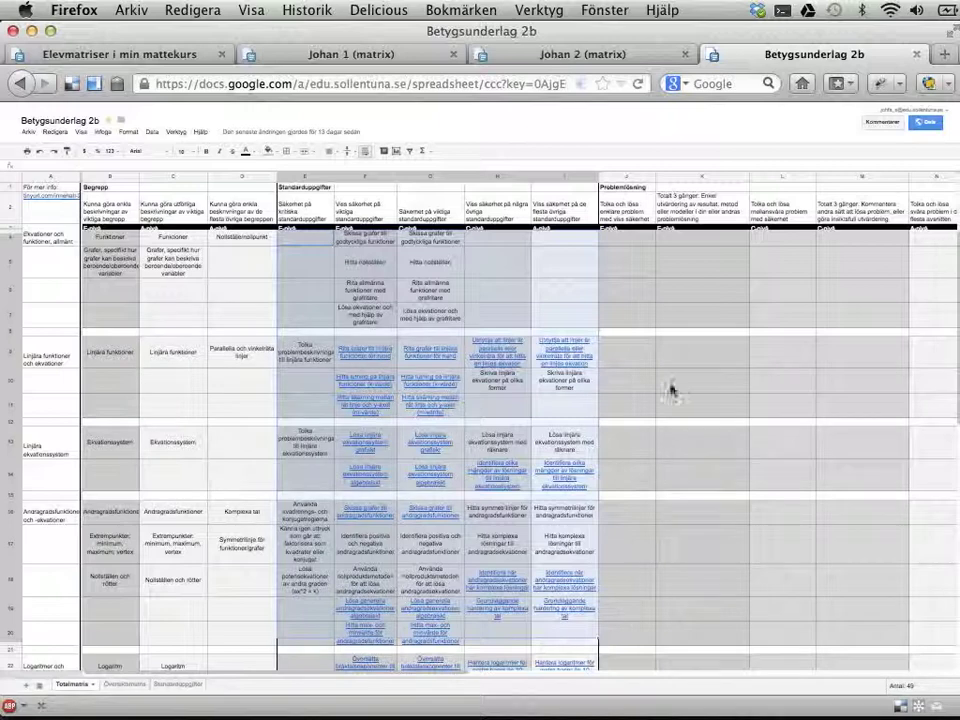
# Step: Examine the Problemlösning, Redovisning, Mattespråk and Nytta sections of the Totalmatris sheet, and its Begrepp columns
pyautogui.click(632, 263)
pyautogui.moveTo(667, 277); pyautogui.dragTo(932, 447)
pyautogui.hscroll(3, 932, 447)
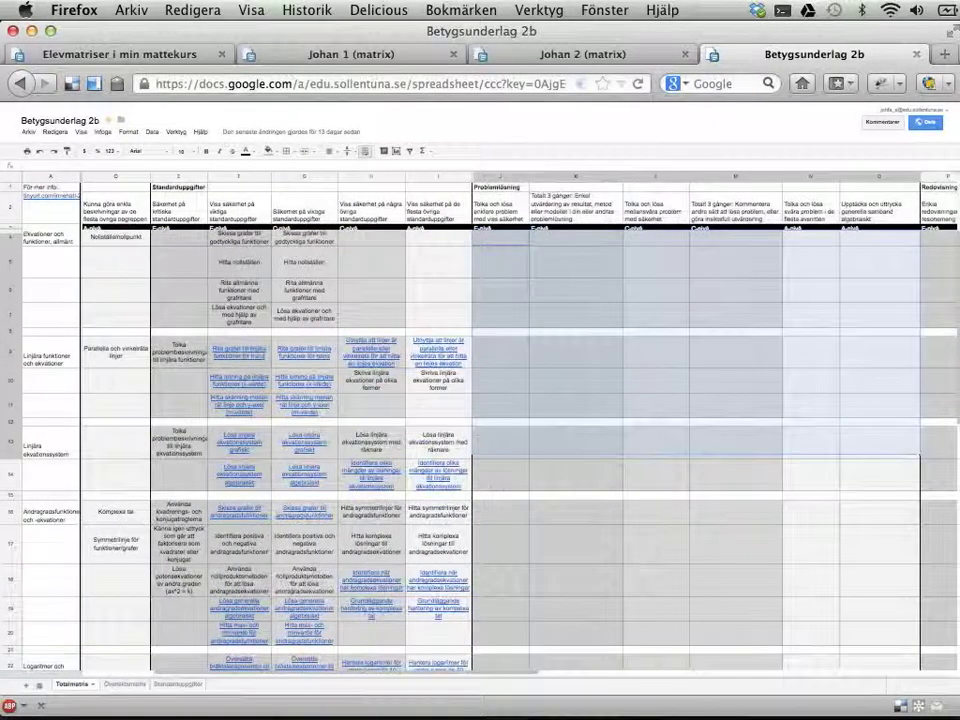
pyautogui.click(735, 237)
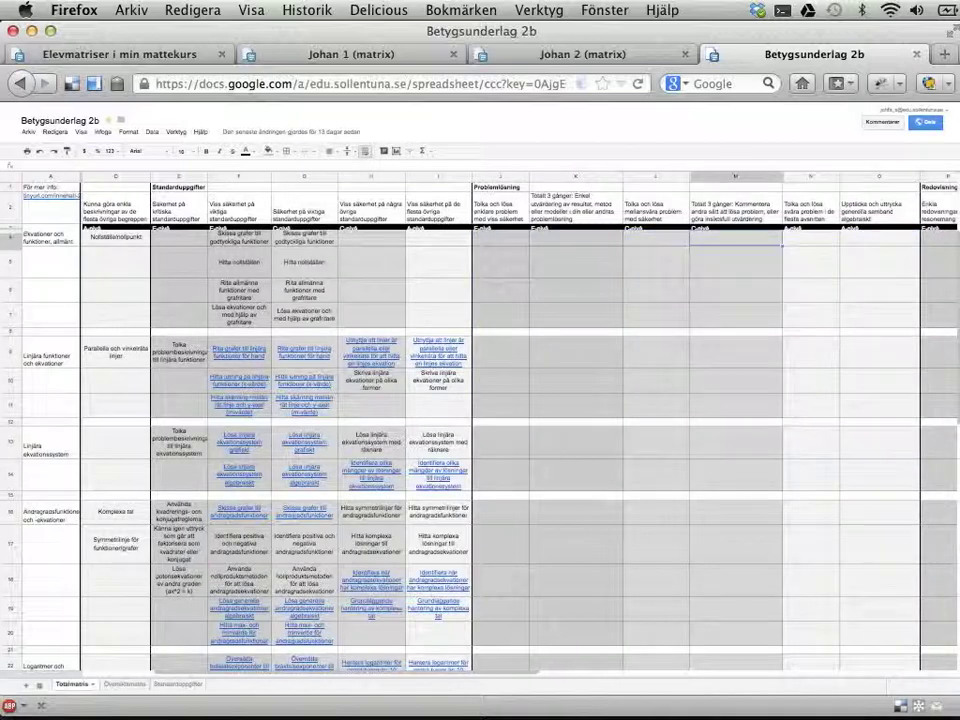
pyautogui.hscroll(2, 825, 427)
pyautogui.hscroll(5, 825, 427)
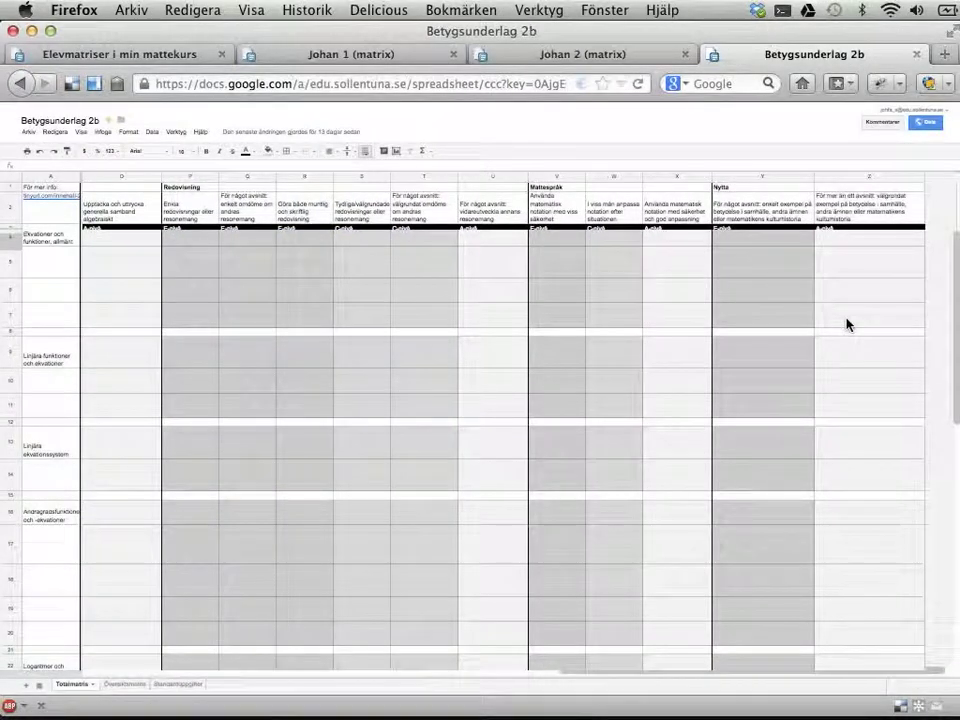
pyautogui.hscroll(-5, 846, 326)
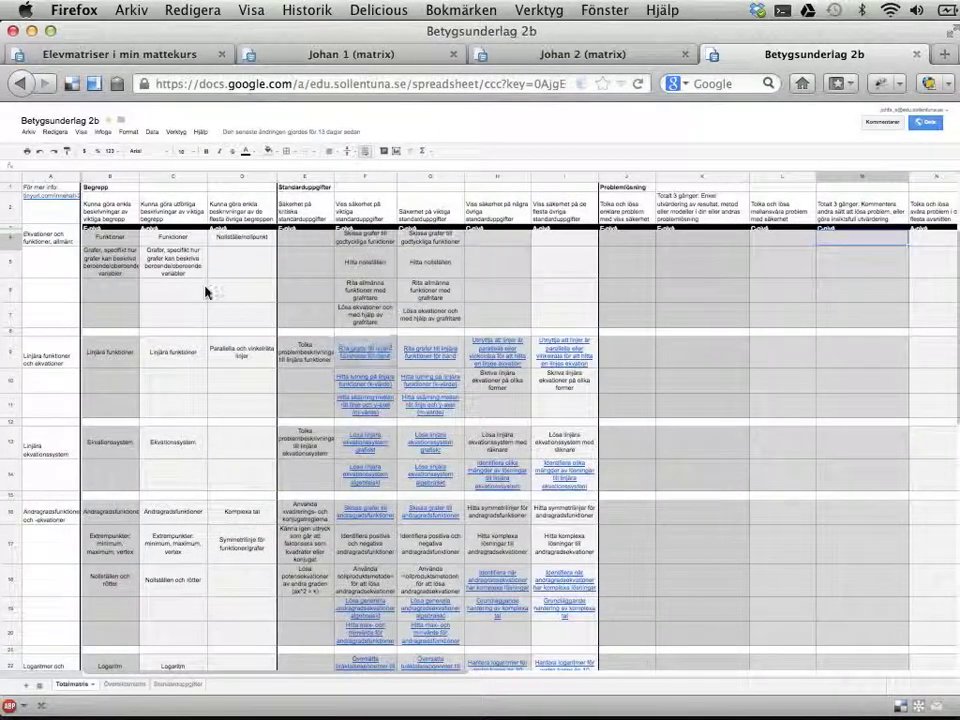
pyautogui.moveTo(110, 238); pyautogui.dragTo(246, 396)
pyautogui.click(230, 408)
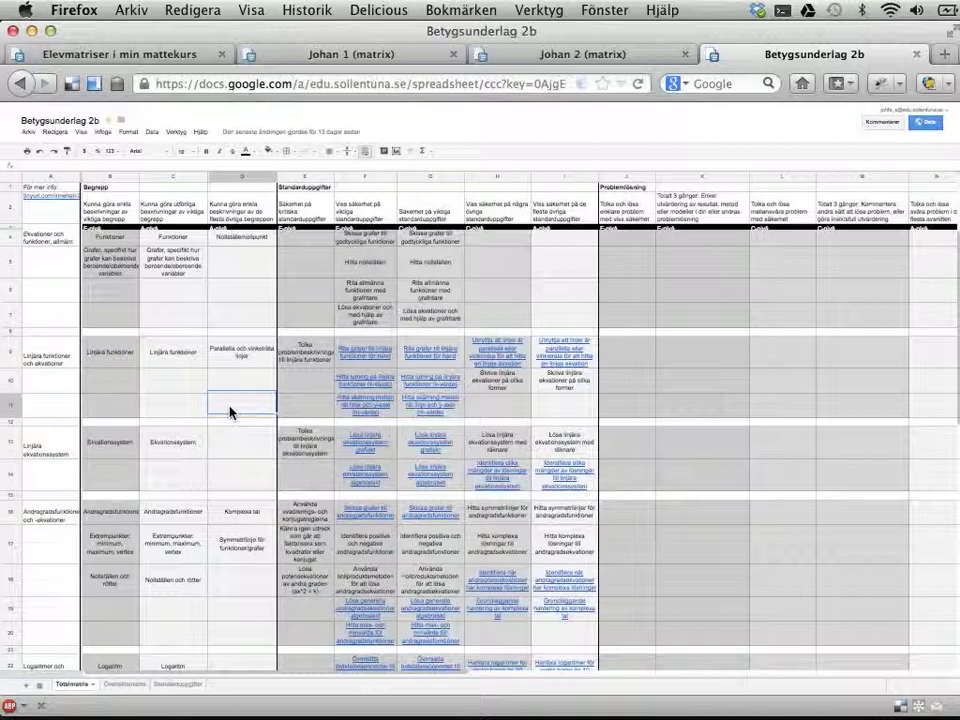
# Step: Load tinyurl.com/studentmatrix in the tab that shows the Betygsunderlag 2b spreadsheet
pyautogui.press('super+l')
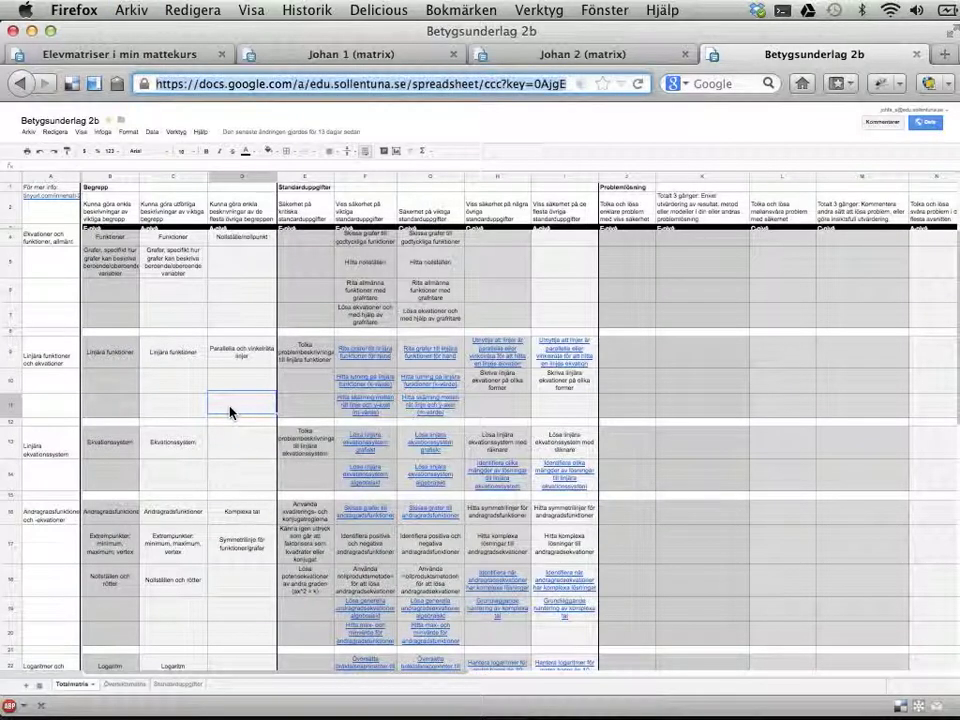
pyautogui.write('tinyurl.com/')
pyautogui.press('Escape')
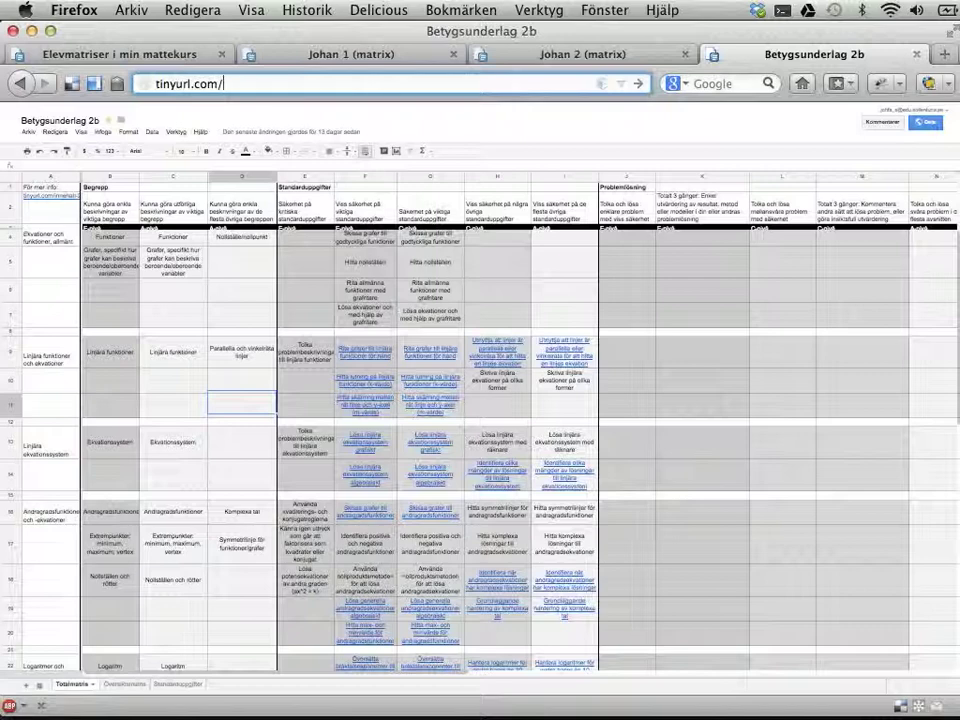
pyautogui.write('stud')
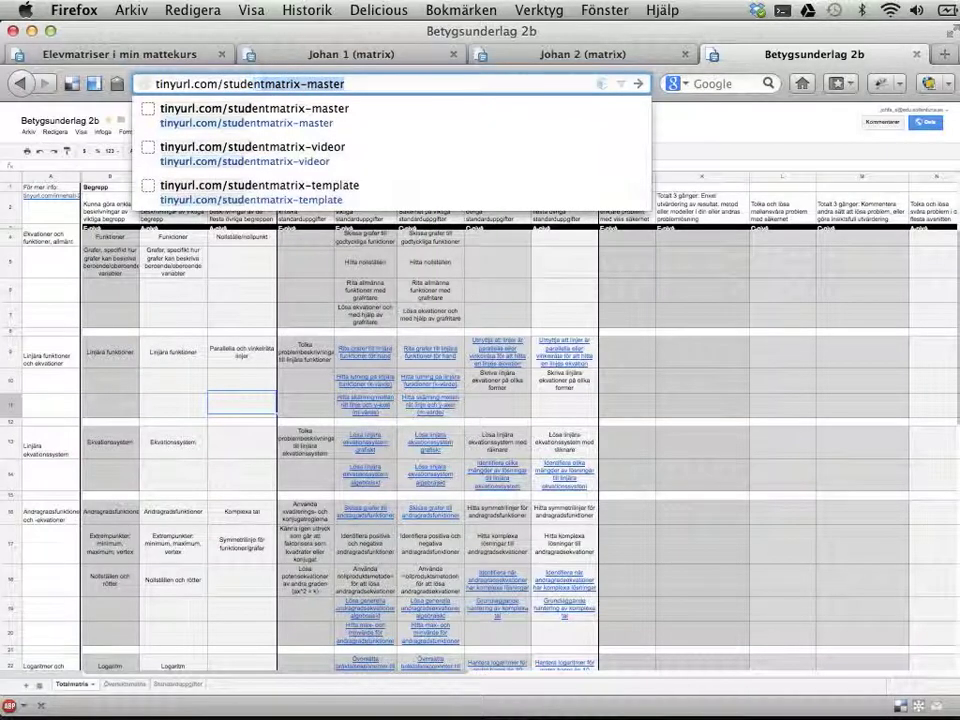
pyautogui.write('entmatrix')
pyautogui.press('Delete')
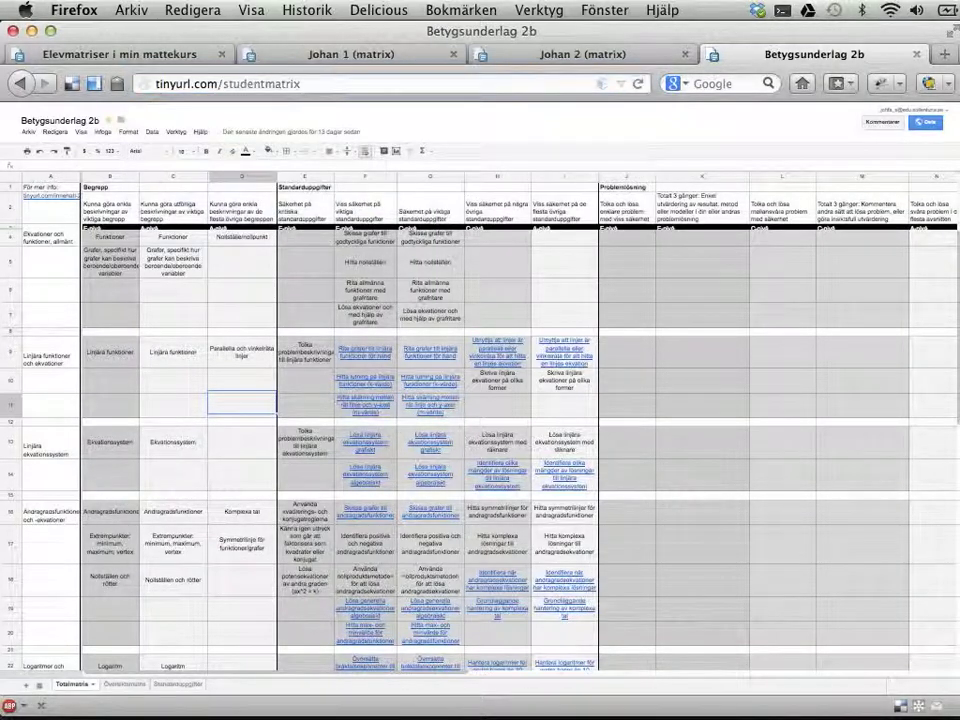
pyautogui.press('Return')
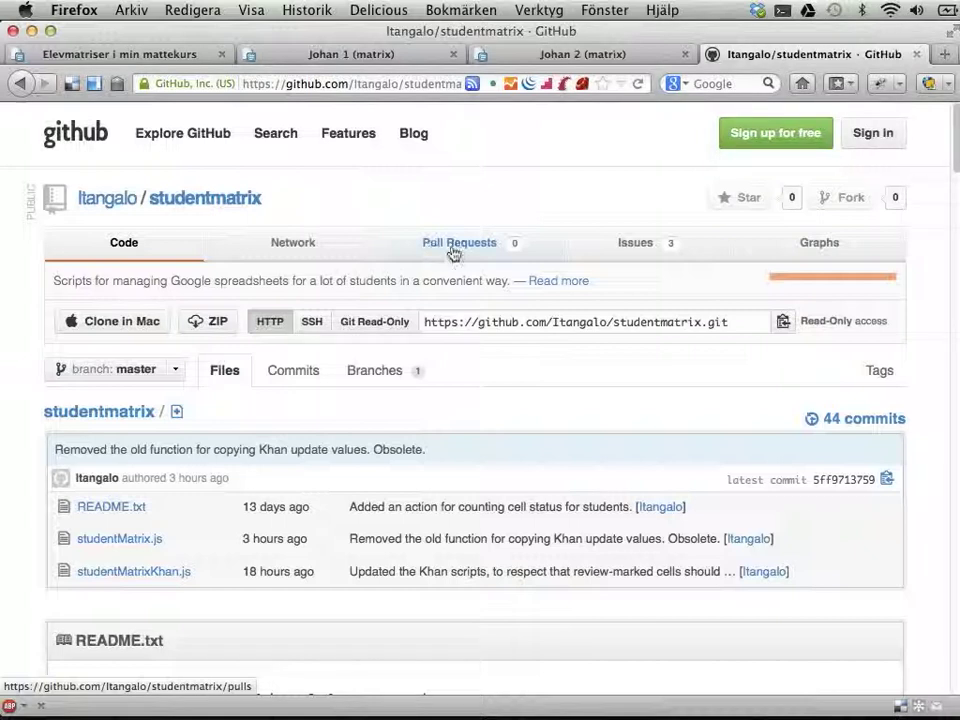
# Step: Read the README's introduction to StudentMatrix and its project and video links on the GitHub page
pyautogui.scroll(-8, 461, 381)
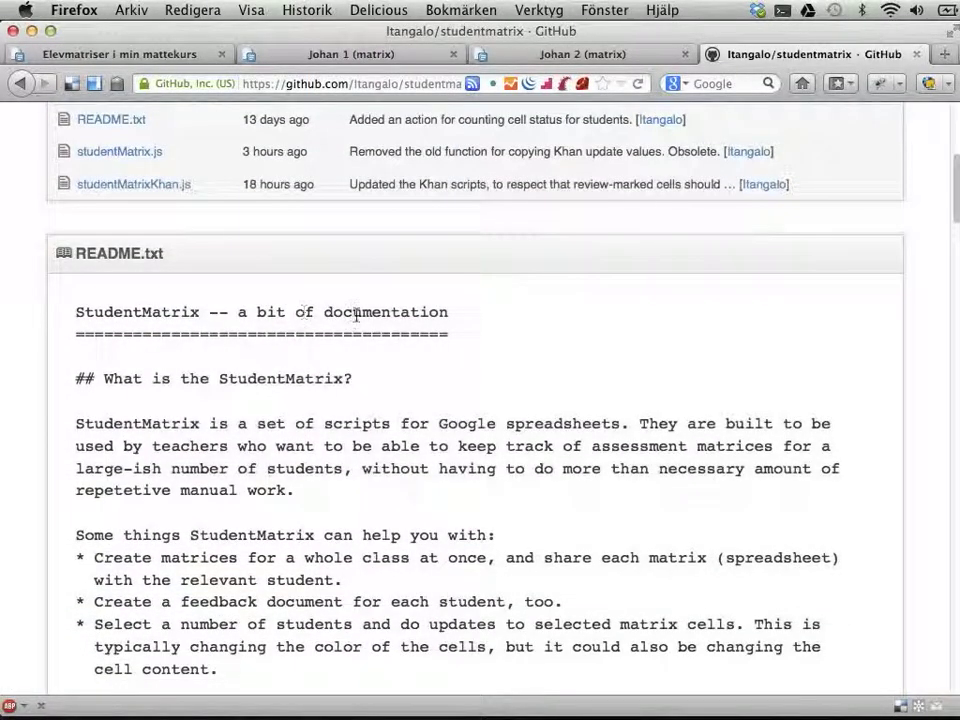
pyautogui.scroll(-5, 430, 320)
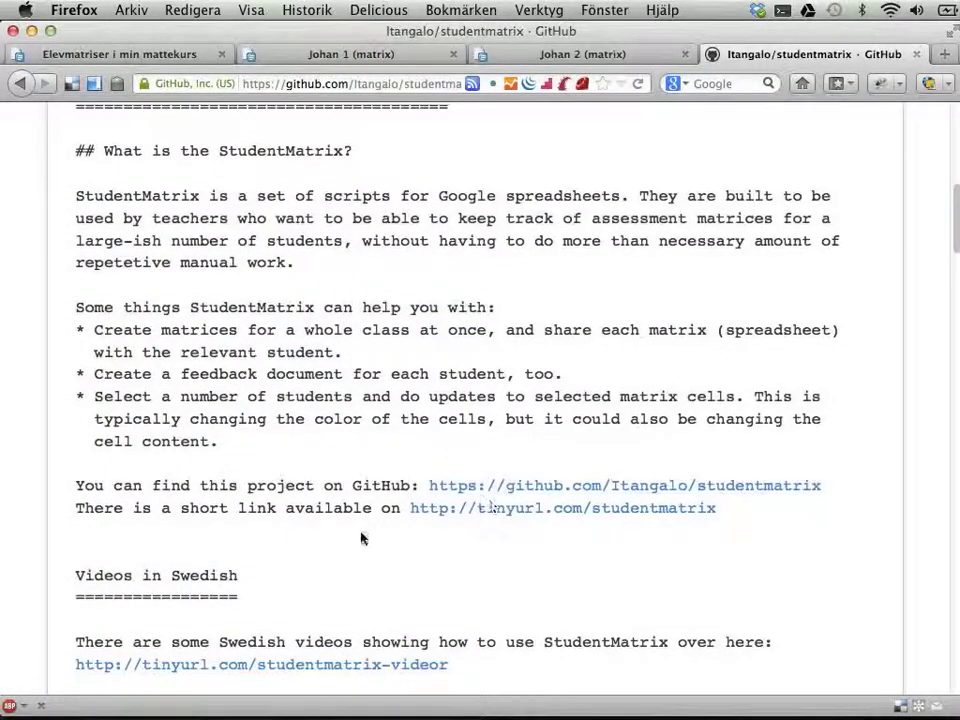
pyautogui.scroll(15, 298, 579)
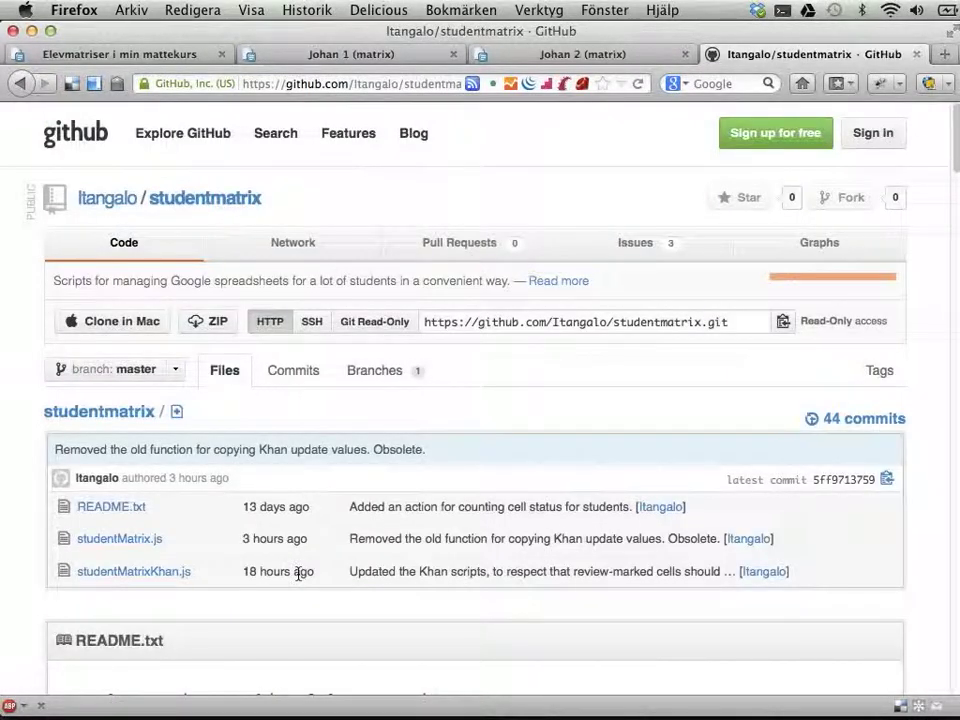
# Step: Return to the config sheet of the Elevmatriser i min mattekurs spreadsheet and restore the default page zoom
pyautogui.click(137, 60)
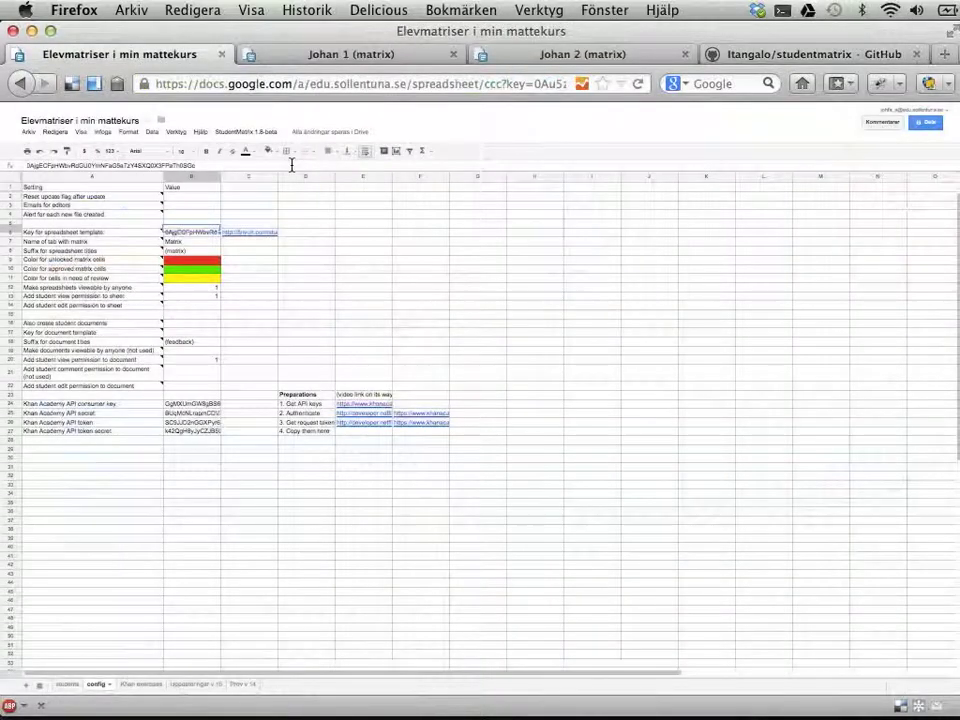
pyautogui.press('super+0')
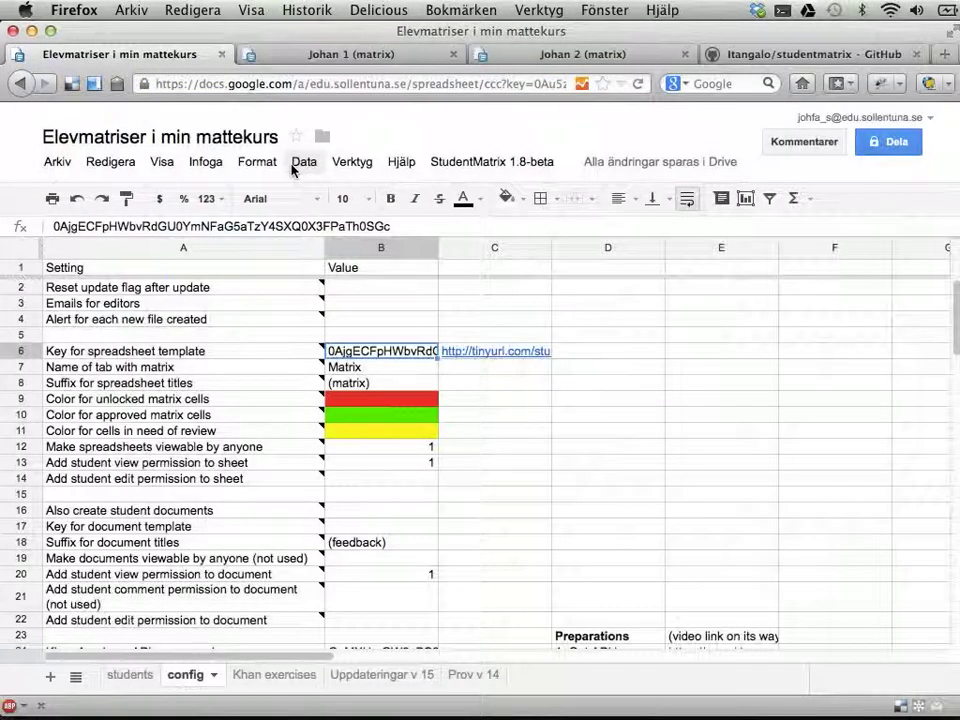